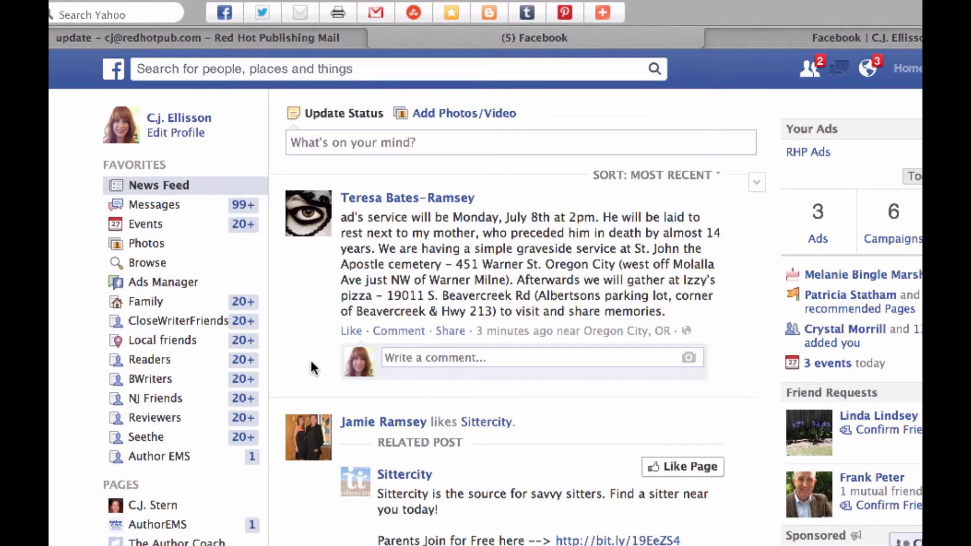
Open the full Groups list from MORE beside GROUPS, showing The Author Network and others
{"action": "scroll", "coordinate": [311, 368], "scroll_direction": "down", "scroll_amount": 2}
{"action": "scroll", "coordinate": [311, 368], "scroll_direction": "up", "scroll_amount": 2}
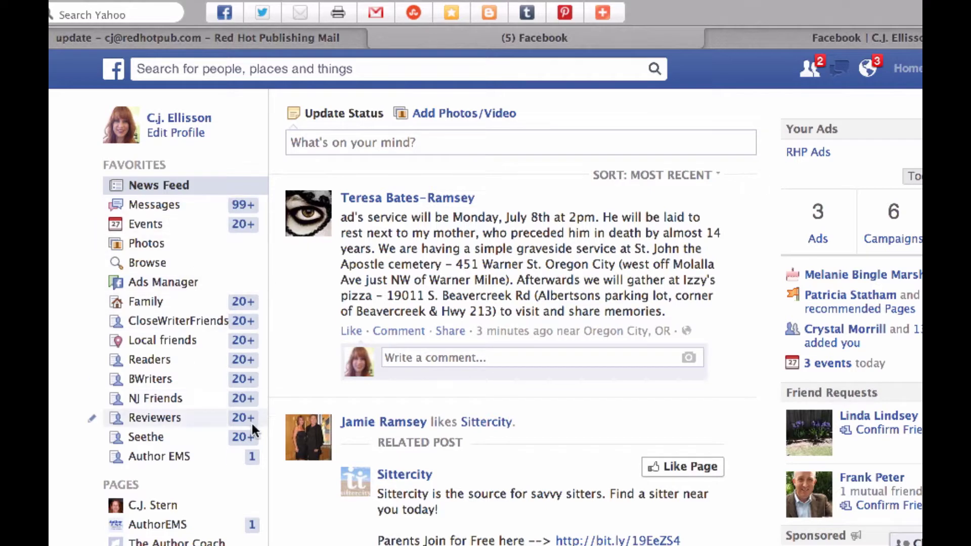
{"action": "scroll", "coordinate": [252, 425], "scroll_direction": "down", "scroll_amount": 2}
{"action": "scroll", "coordinate": [251, 433], "scroll_direction": "down", "scroll_amount": 3}
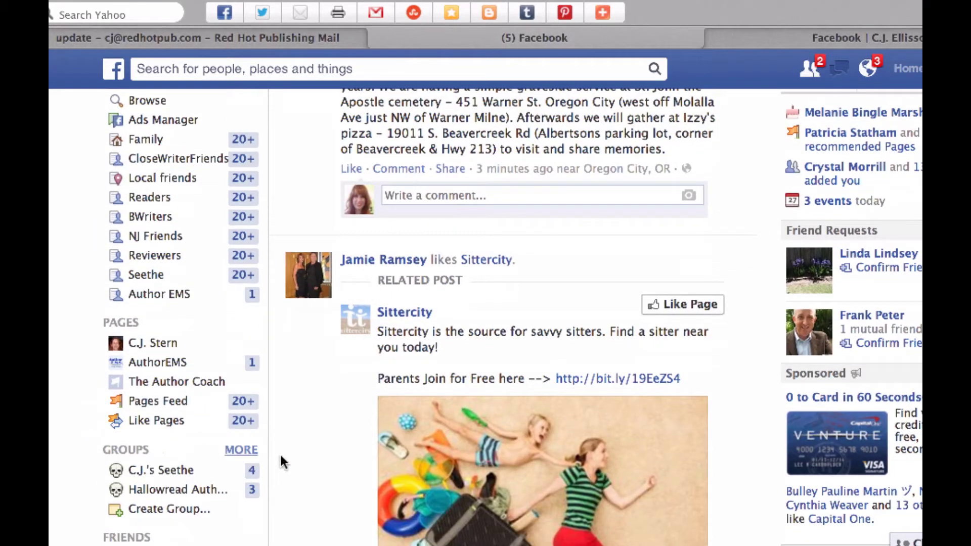
{"action": "left_click", "coordinate": [245, 449]}
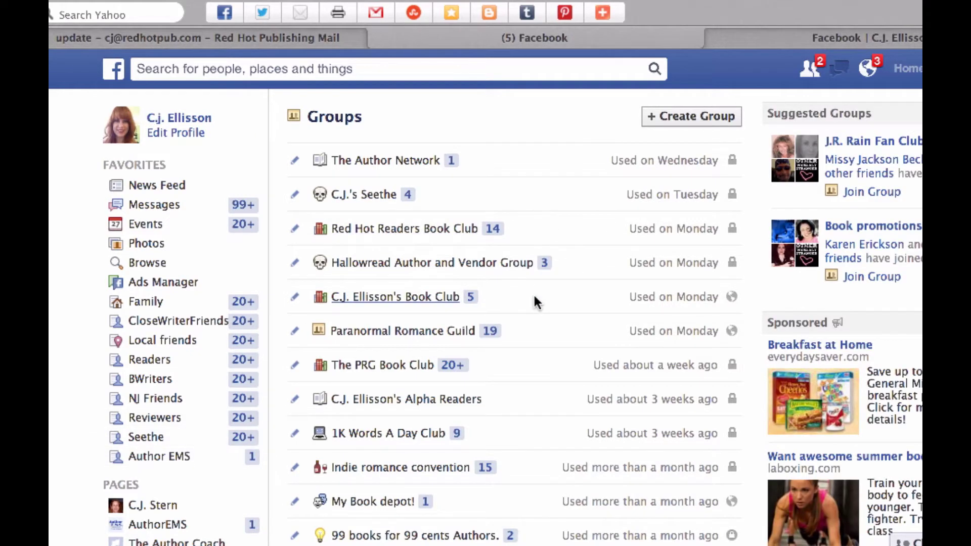
{"action": "scroll", "coordinate": [534, 297], "scroll_direction": "down", "scroll_amount": 3}
{"action": "scroll", "coordinate": [534, 298], "scroll_direction": "down", "scroll_amount": 3}
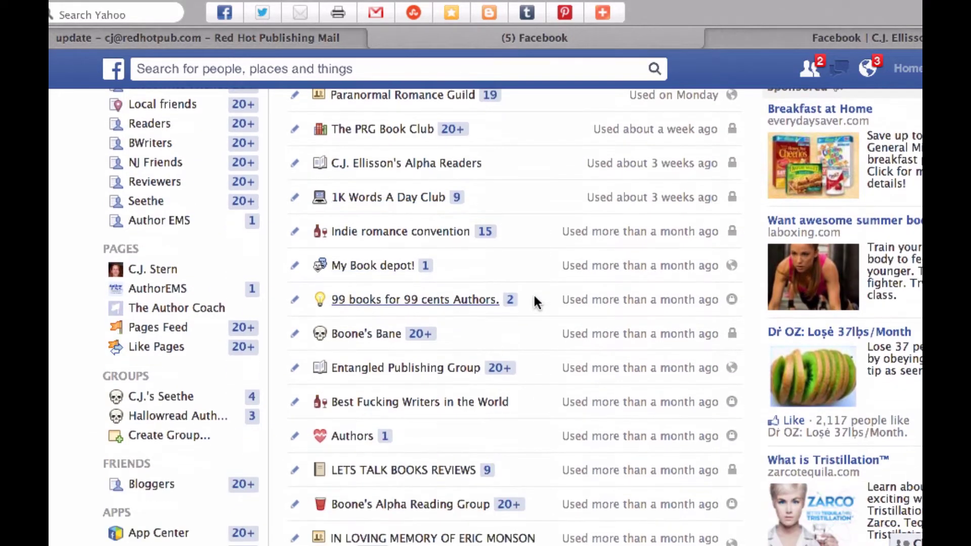
{"action": "scroll", "coordinate": [534, 298], "scroll_direction": "up", "scroll_amount": 5}
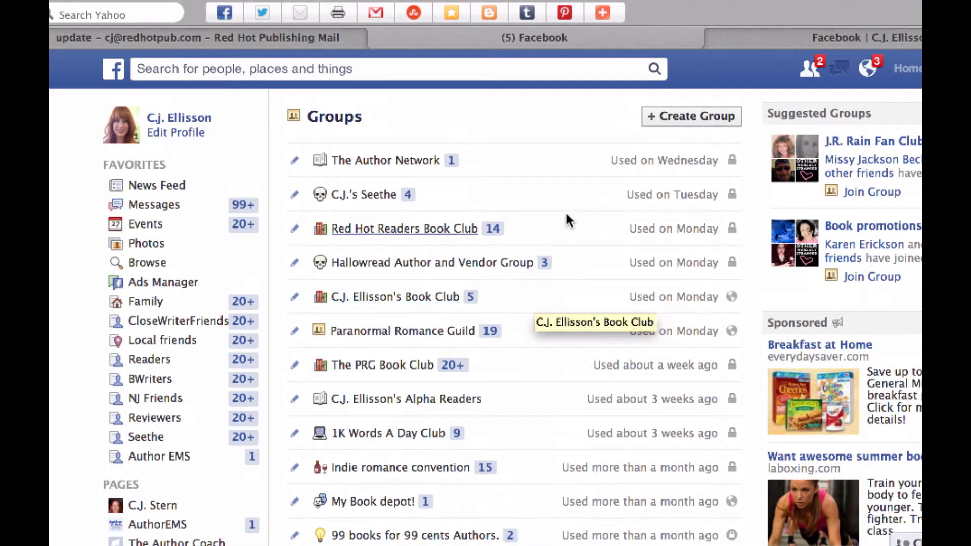
Start a new group named 'Author Coach Training Group'
{"action": "left_click", "coordinate": [681, 117]}
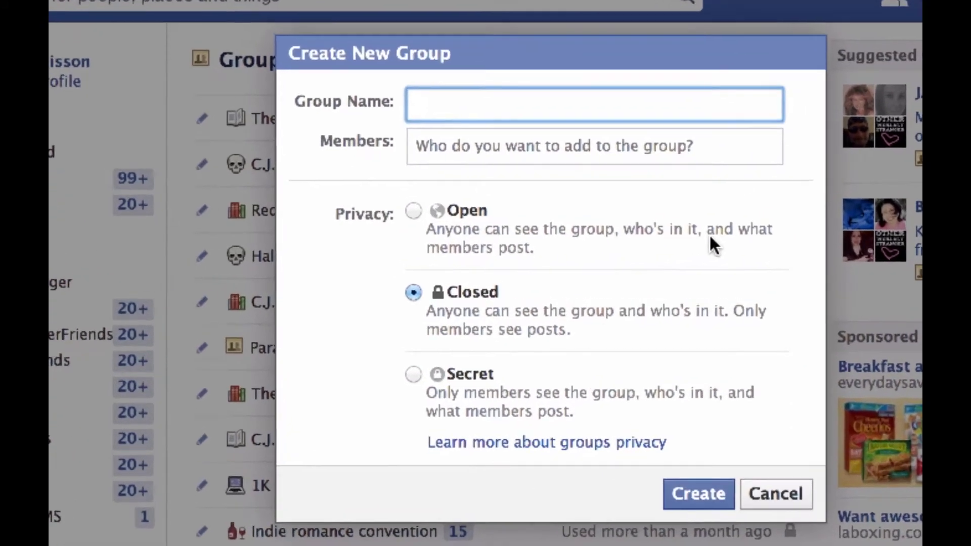
{"action": "type", "text": "Th"}
{"action": "key", "text": "BackSpace"}
{"action": "key", "text": "BackSpace"}
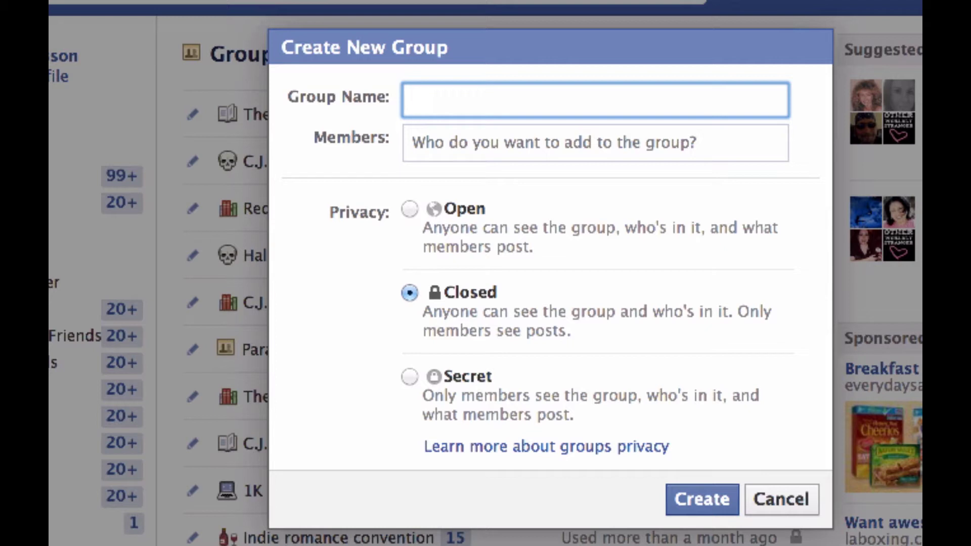
{"action": "type", "text": "Author "}
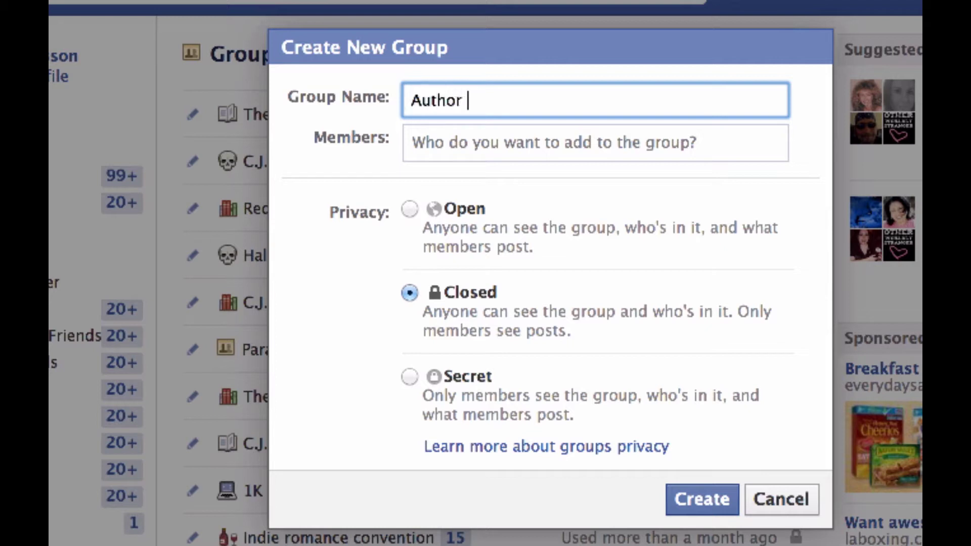
{"action": "type", "text": "Coach Traini"}
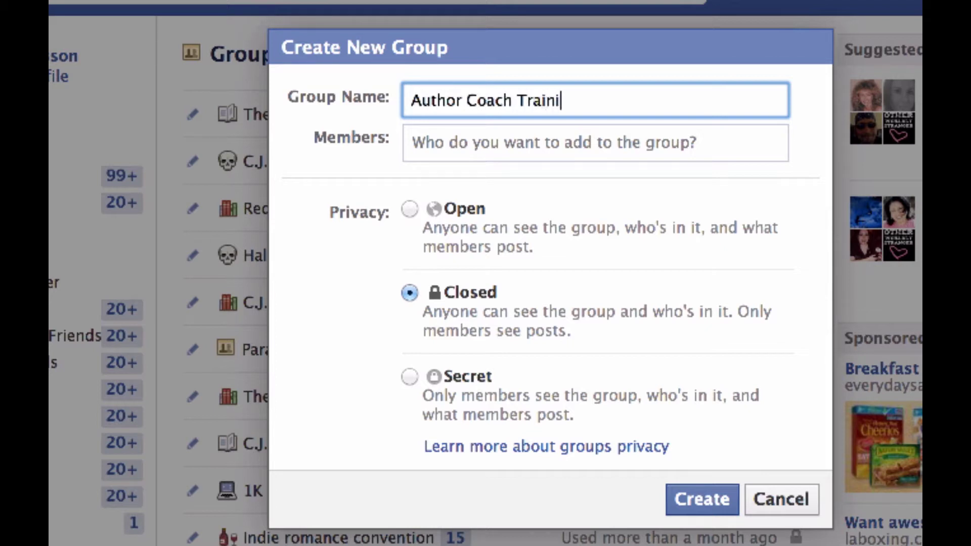
{"action": "type", "text": "ng Group"}
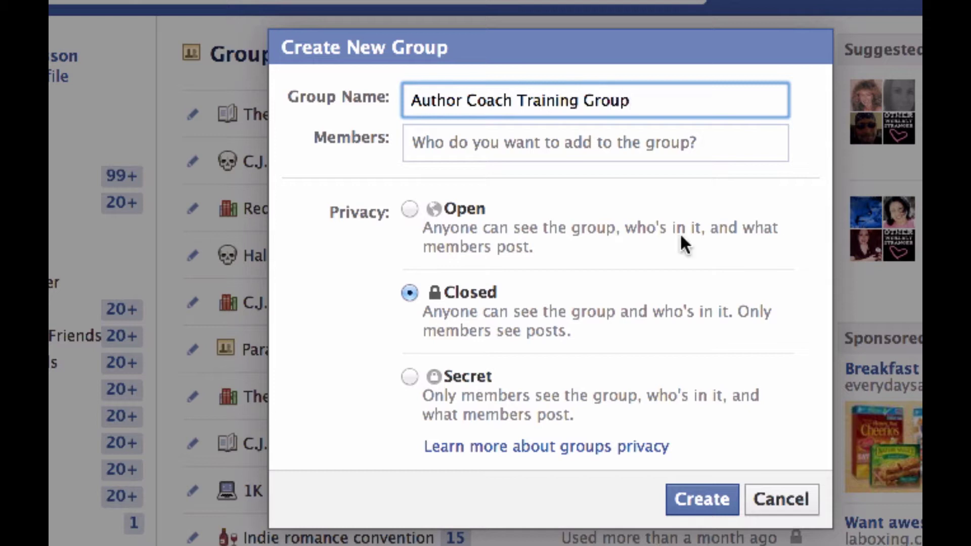
Add the suggested fellow author as a member, keeping Closed privacy
{"action": "left_click", "coordinate": [472, 140]}
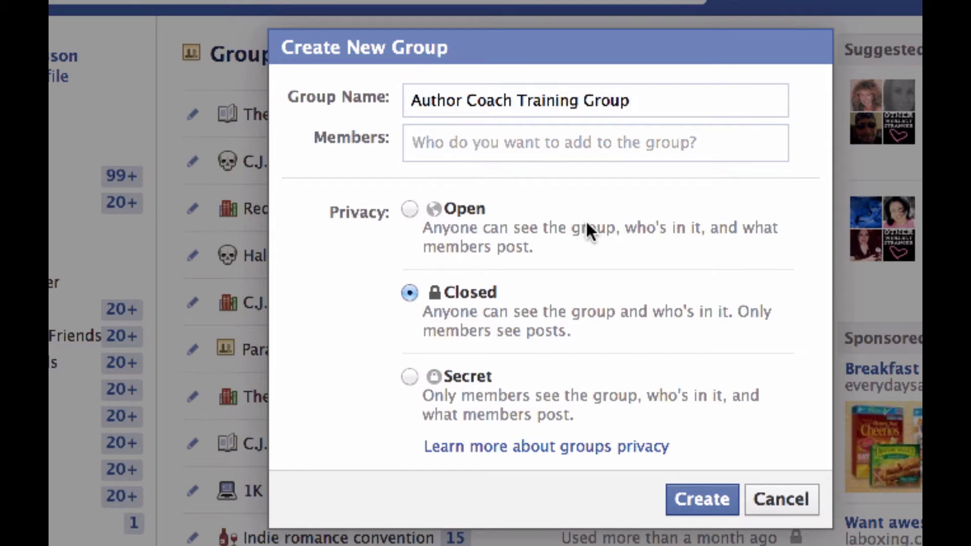
{"action": "type", "text": "Boone"}
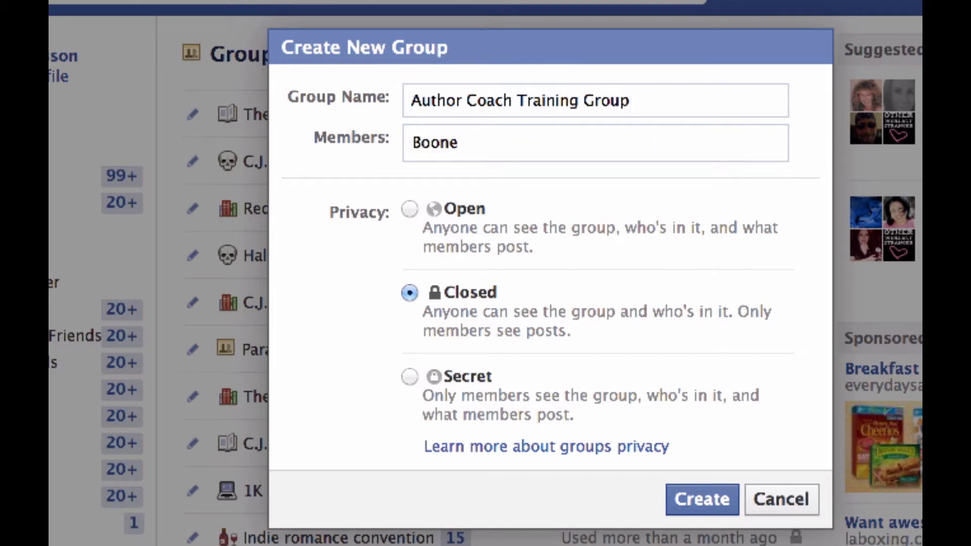
{"action": "key", "text": "BackSpace"}
{"action": "type", "text": "e Brux"}
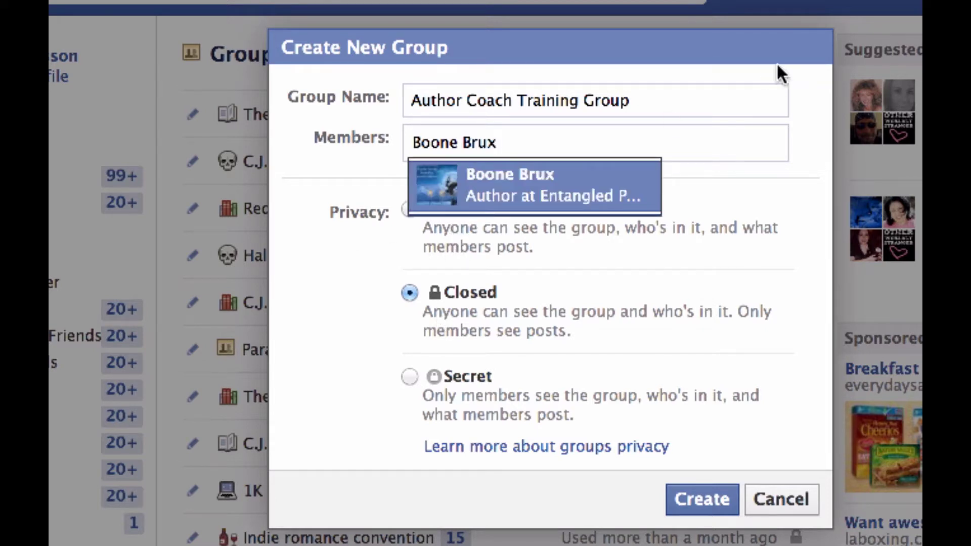
{"action": "left_click", "coordinate": [607, 183]}
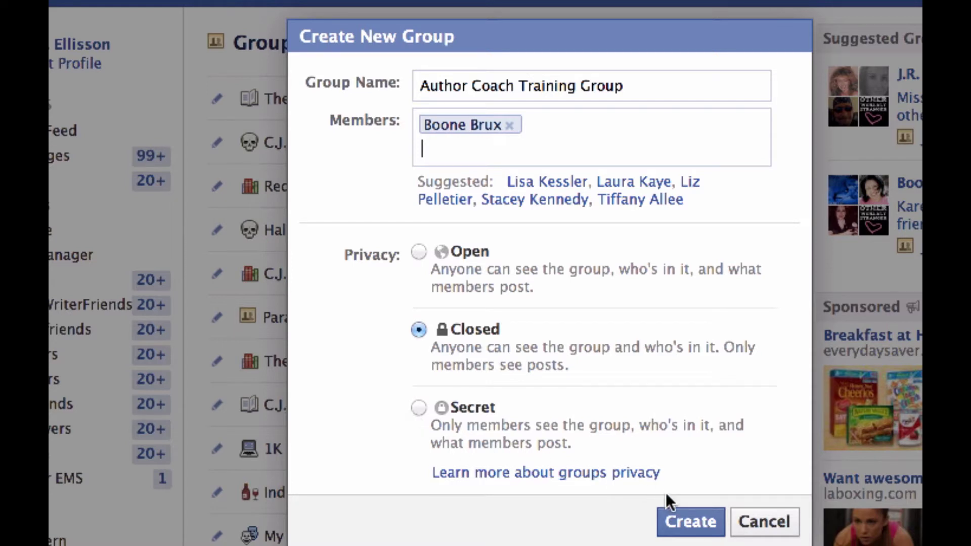
Create the group and give it the notebook icon
{"action": "left_click", "coordinate": [681, 517]}
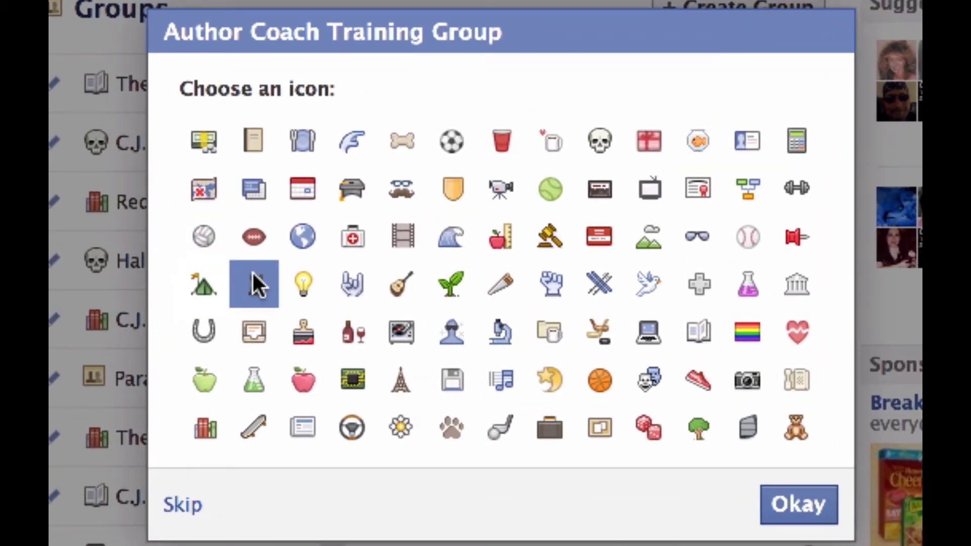
{"action": "left_click", "coordinate": [259, 139]}
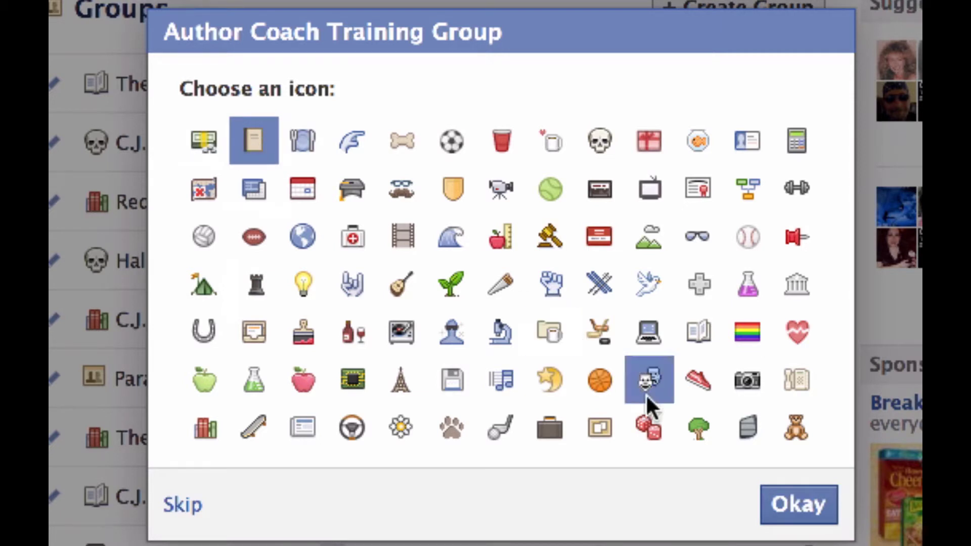
{"action": "left_click", "coordinate": [784, 510]}
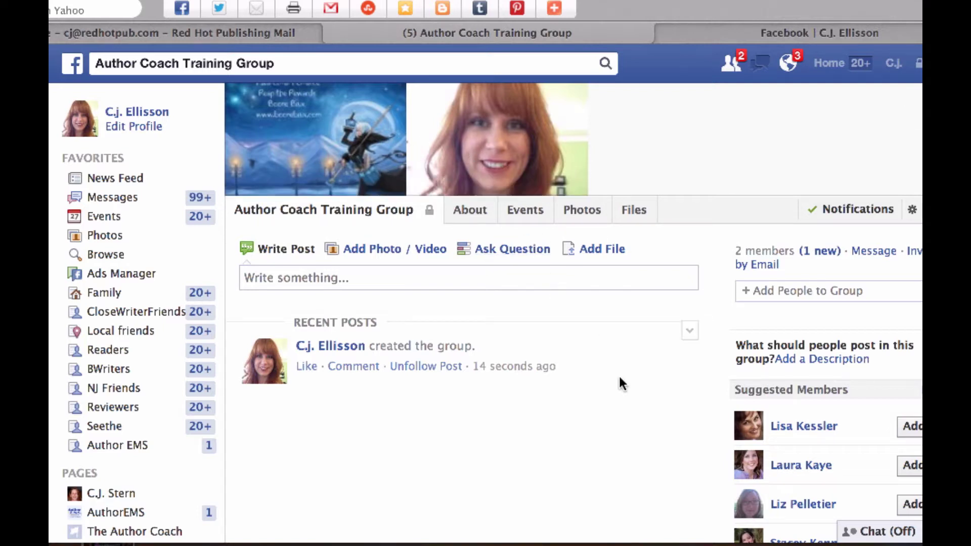
Paste the Word paragraph about training authors on group features as the About description and save
{"action": "left_click", "coordinate": [469, 212]}
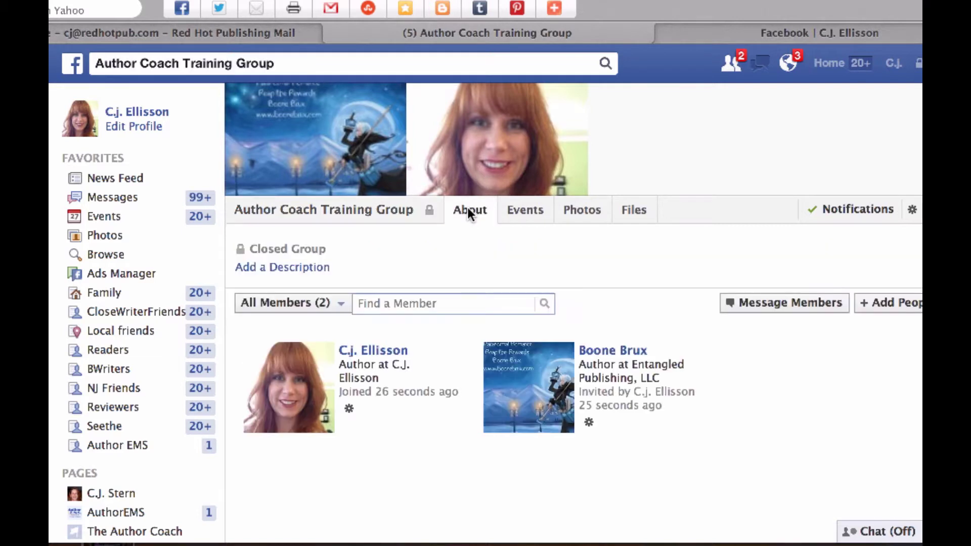
{"action": "left_click", "coordinate": [291, 267]}
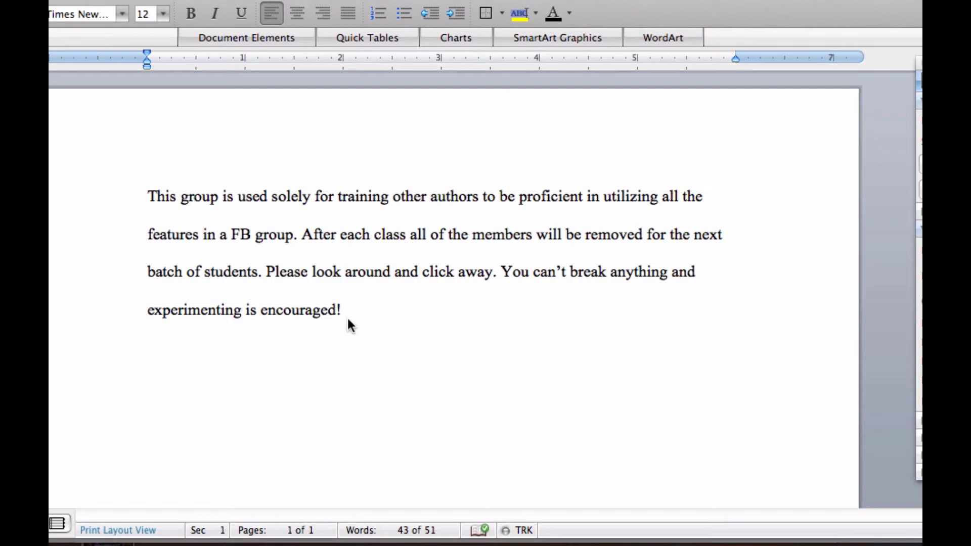
{"action": "left_click_drag", "start_coordinate": [346, 322], "coordinate": [152, 195]}
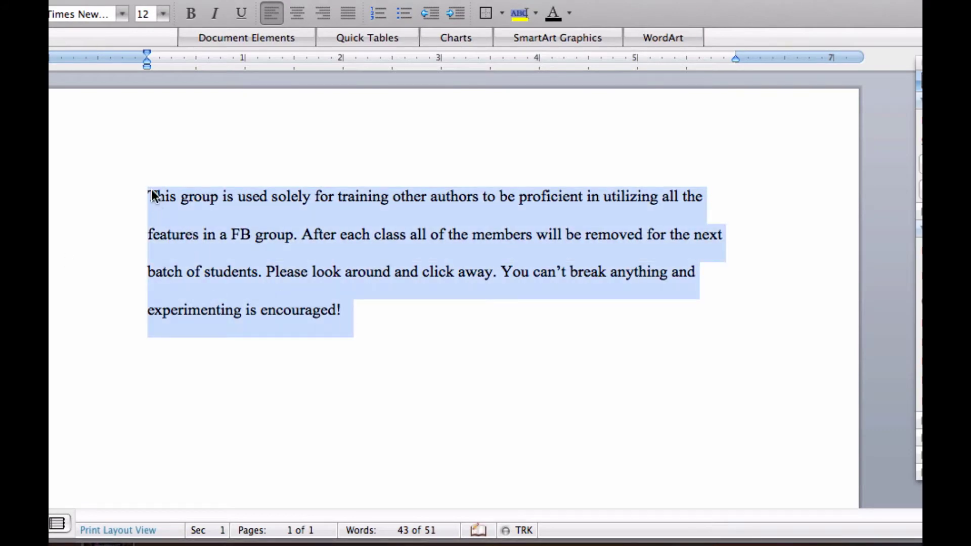
{"action": "key", "text": "super+c"}
{"action": "key", "text": "super+Tab"}
{"action": "left_click", "coordinate": [309, 287]}
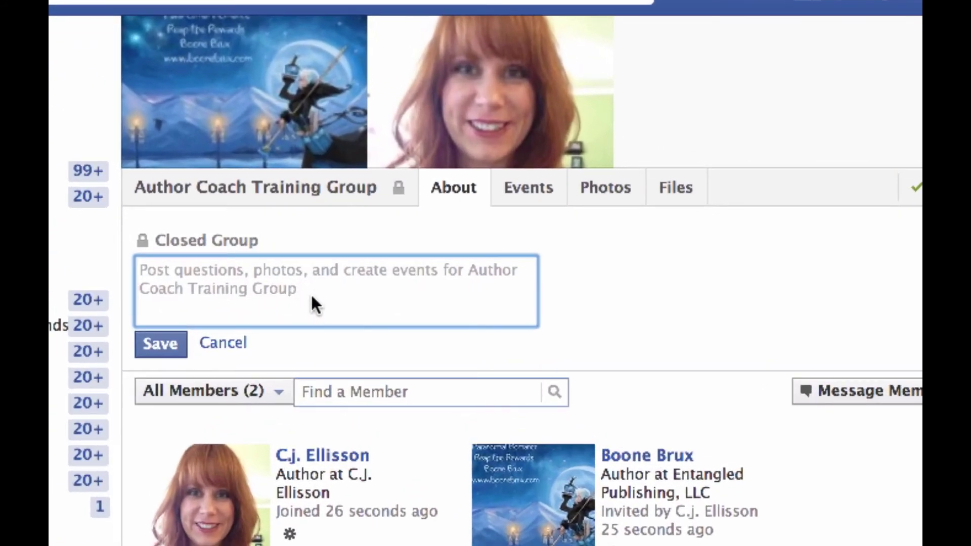
{"action": "key", "text": "super+v"}
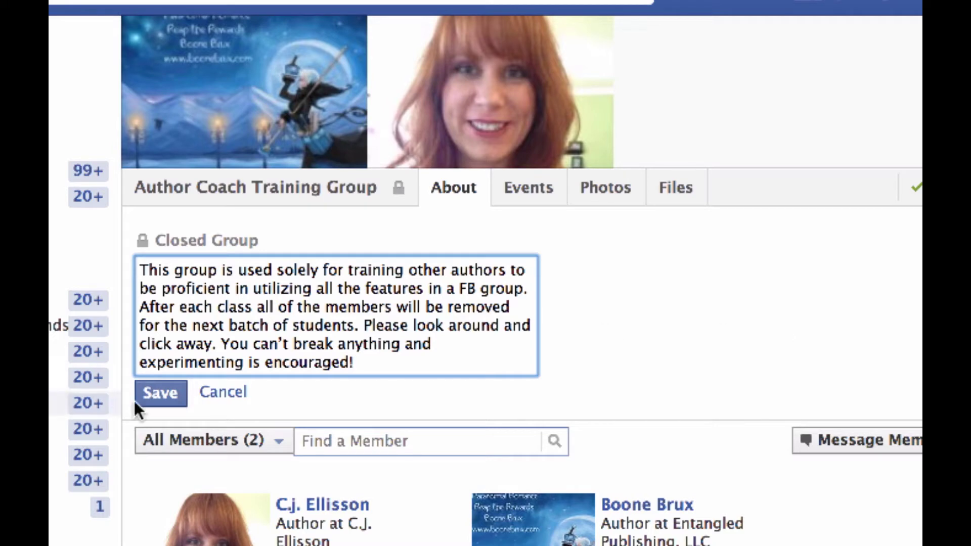
{"action": "left_click", "coordinate": [174, 393]}
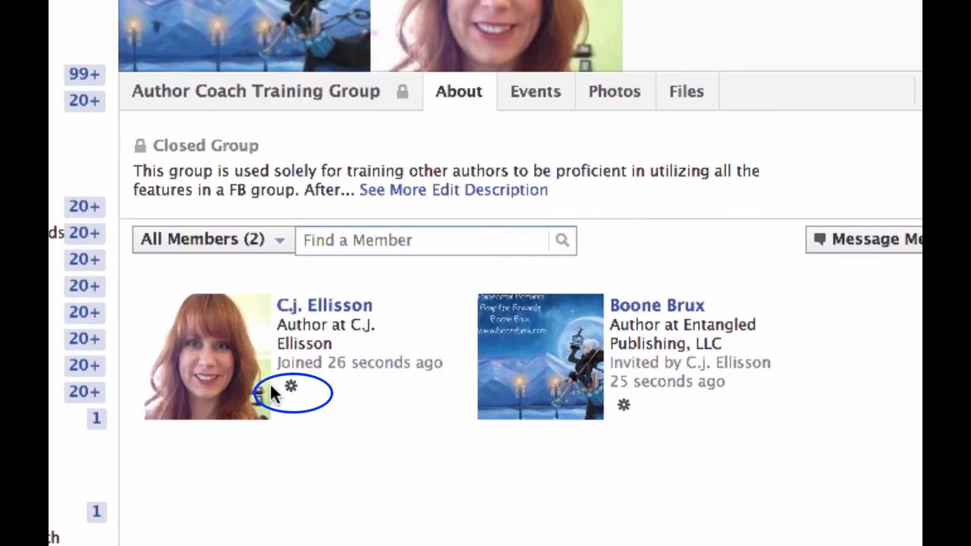
Promote the other group member to admin and confirm it
{"action": "left_click", "coordinate": [237, 421]}
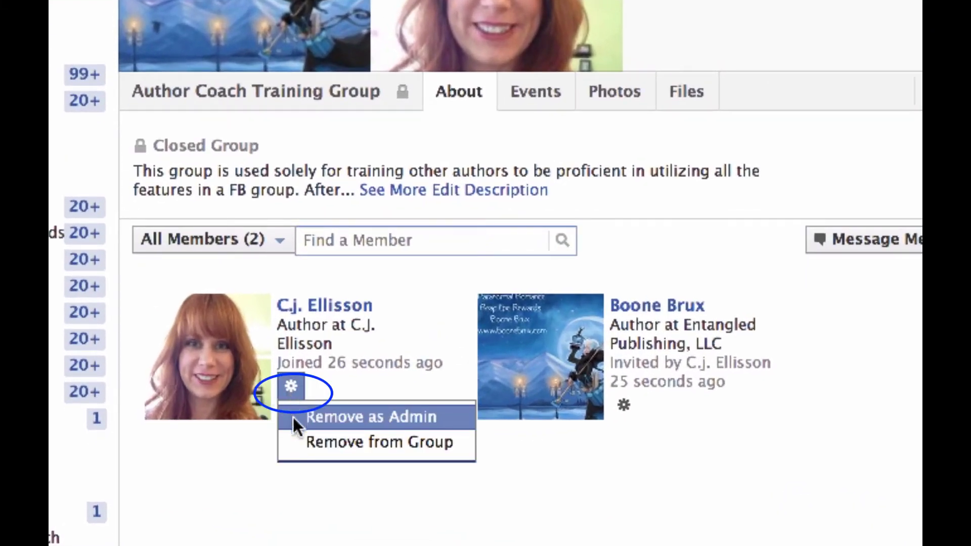
{"action": "left_click", "coordinate": [620, 402]}
{"action": "left_click", "coordinate": [631, 434]}
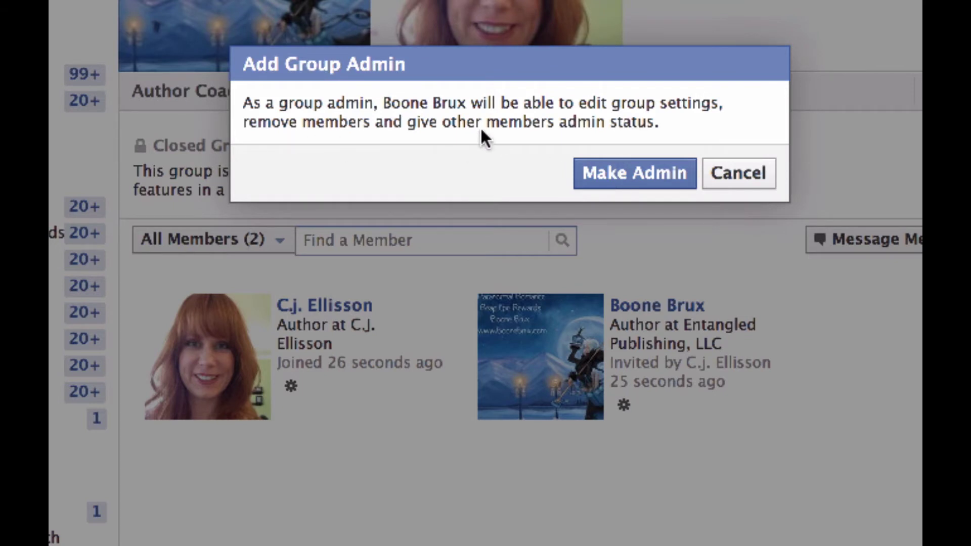
{"action": "left_click", "coordinate": [594, 171]}
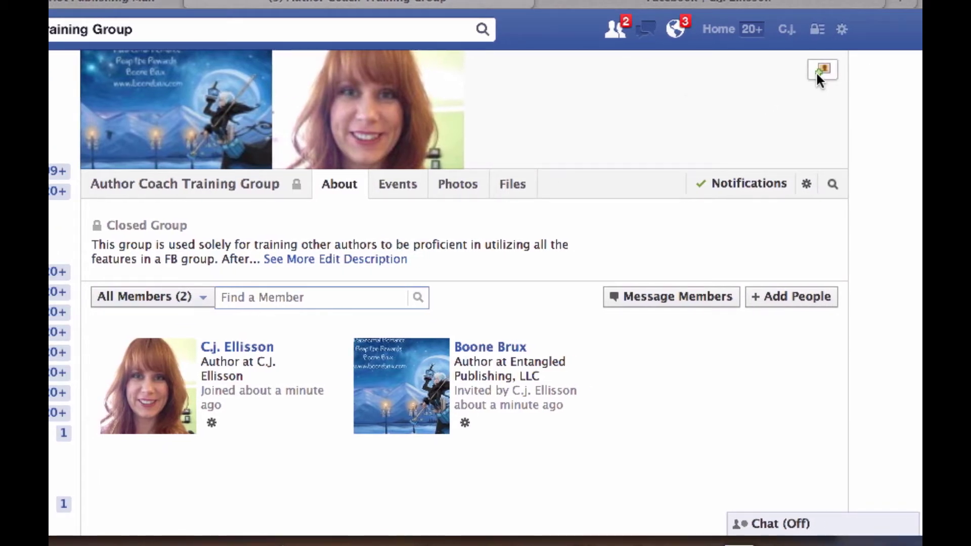
Upload Author Coach Training Group_edited-1.jpg from The Author Coach folder as the cover photo and save
{"action": "left_click", "coordinate": [814, 70]}
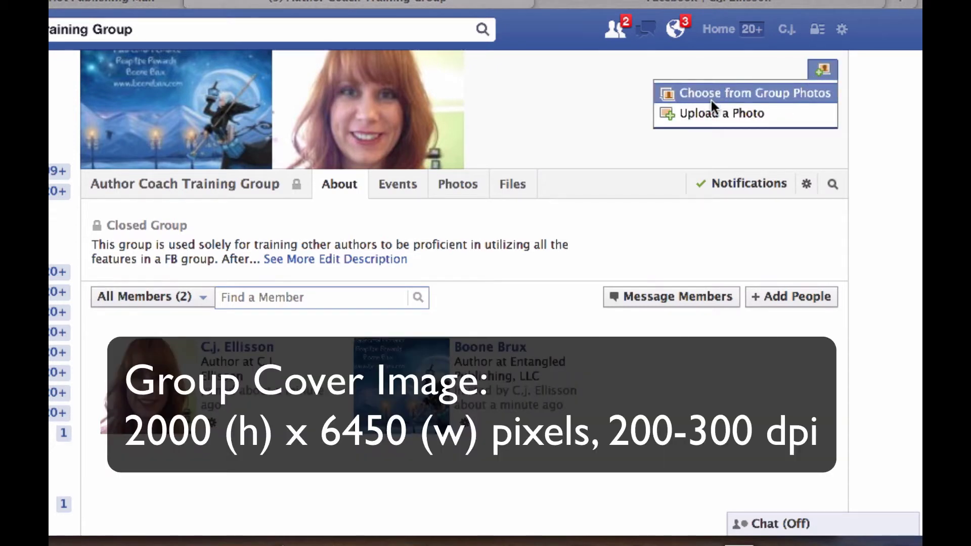
{"action": "left_click", "coordinate": [709, 116]}
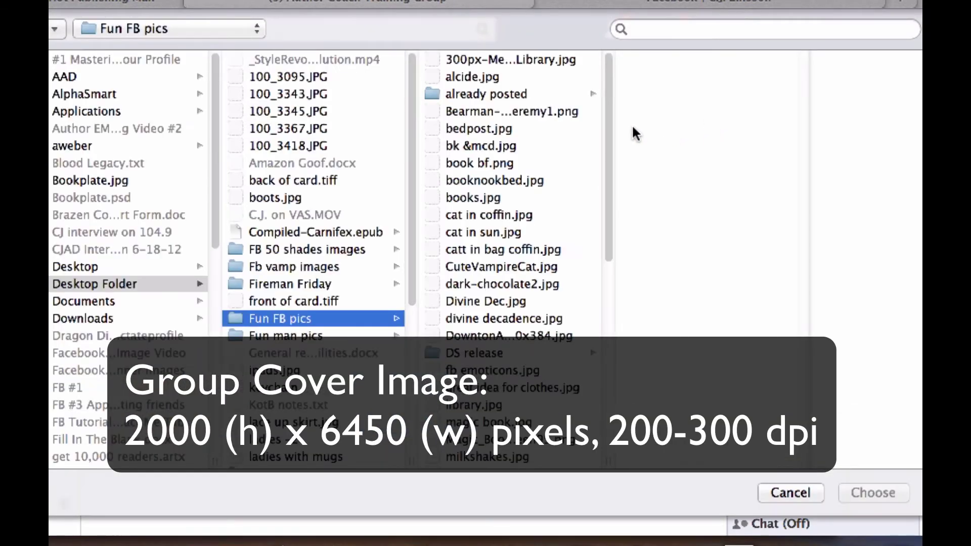
{"action": "left_click", "coordinate": [256, 29]}
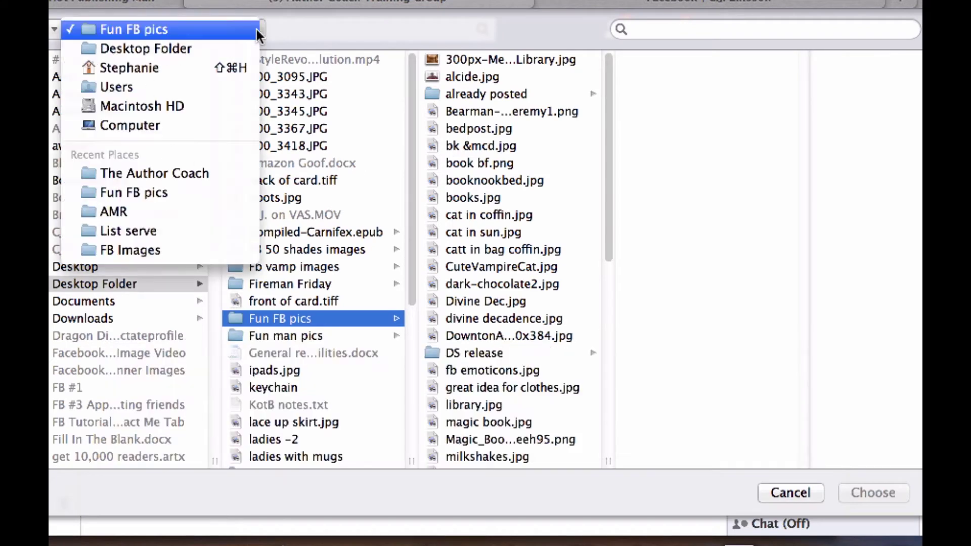
{"action": "left_click", "coordinate": [156, 176]}
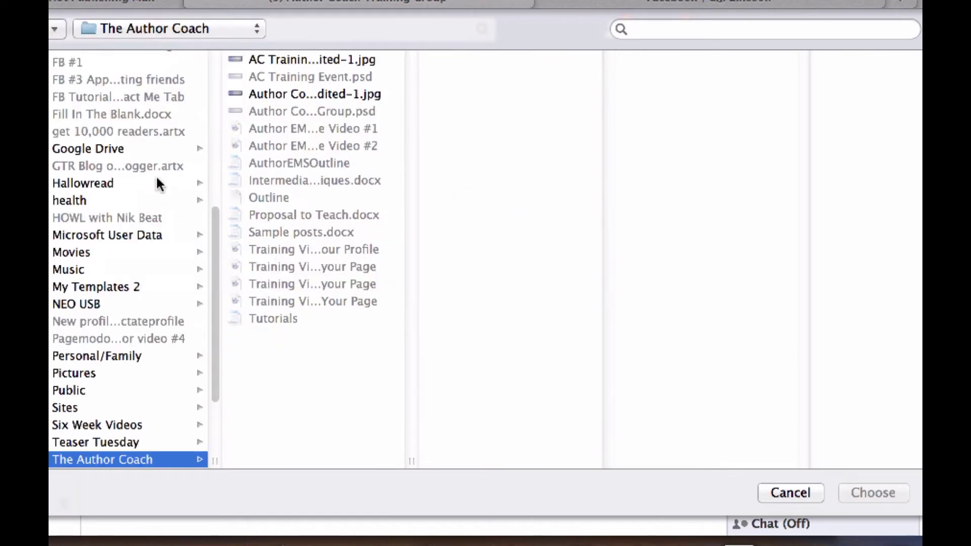
{"action": "left_click", "coordinate": [316, 93]}
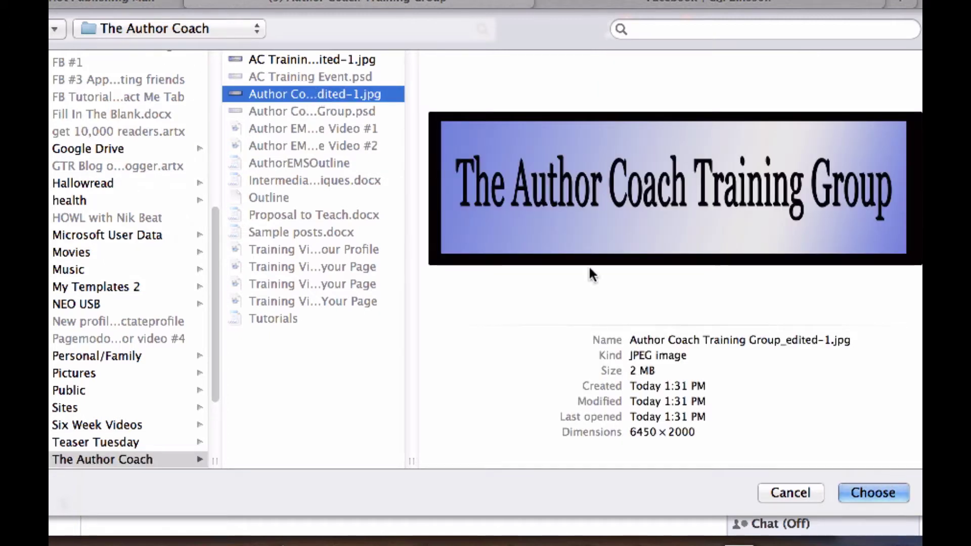
{"action": "left_click", "coordinate": [863, 491]}
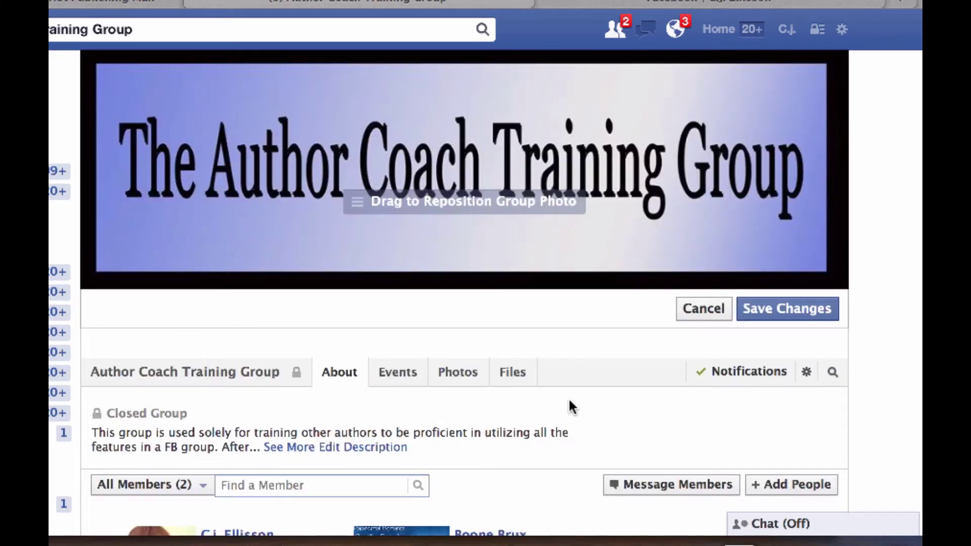
{"action": "left_click", "coordinate": [820, 309]}
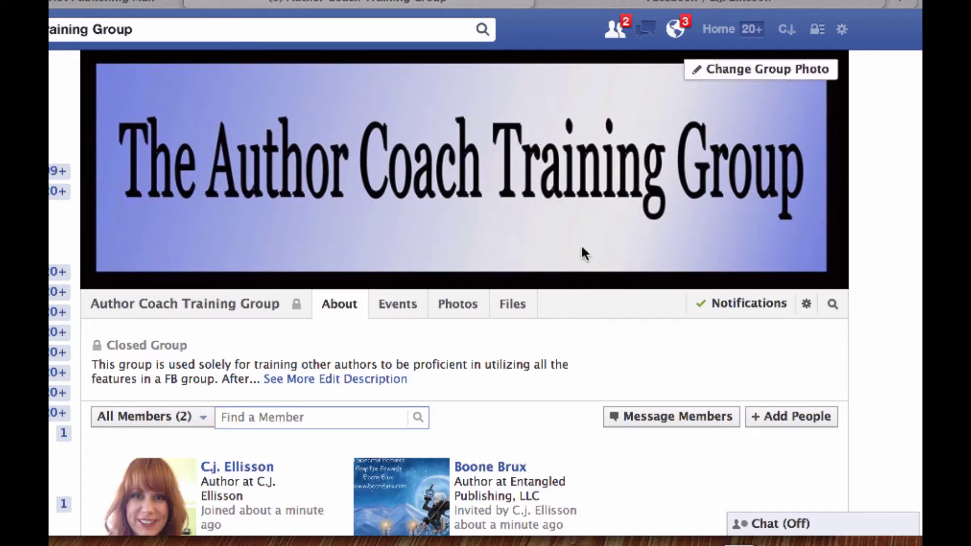
{"action": "scroll", "coordinate": [581, 250], "scroll_direction": "down", "scroll_amount": 2}
{"action": "scroll", "coordinate": [581, 251], "scroll_direction": "down", "scroll_amount": 2}
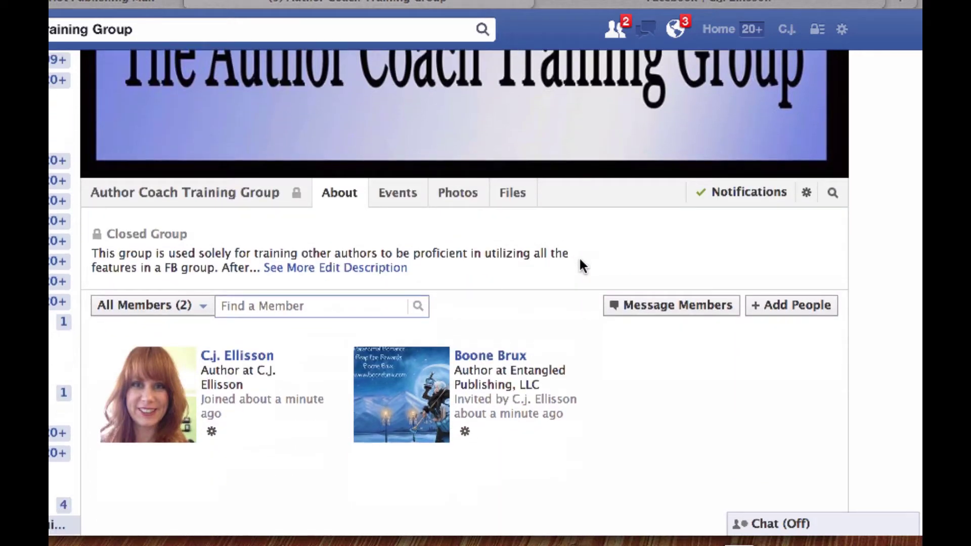
{"action": "scroll", "coordinate": [592, 331], "scroll_direction": "up", "scroll_amount": 1}
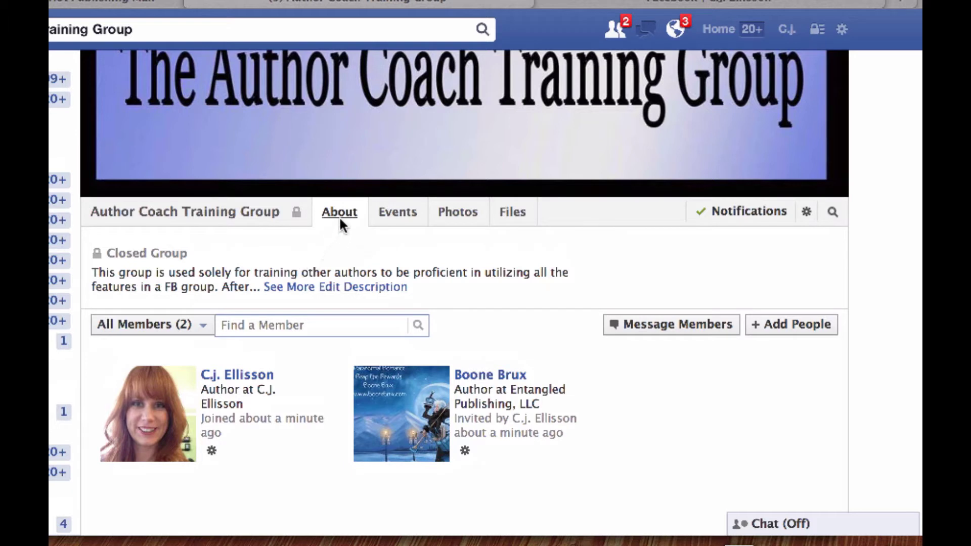
{"action": "left_click", "coordinate": [285, 285]}
{"action": "left_click", "coordinate": [317, 316]}
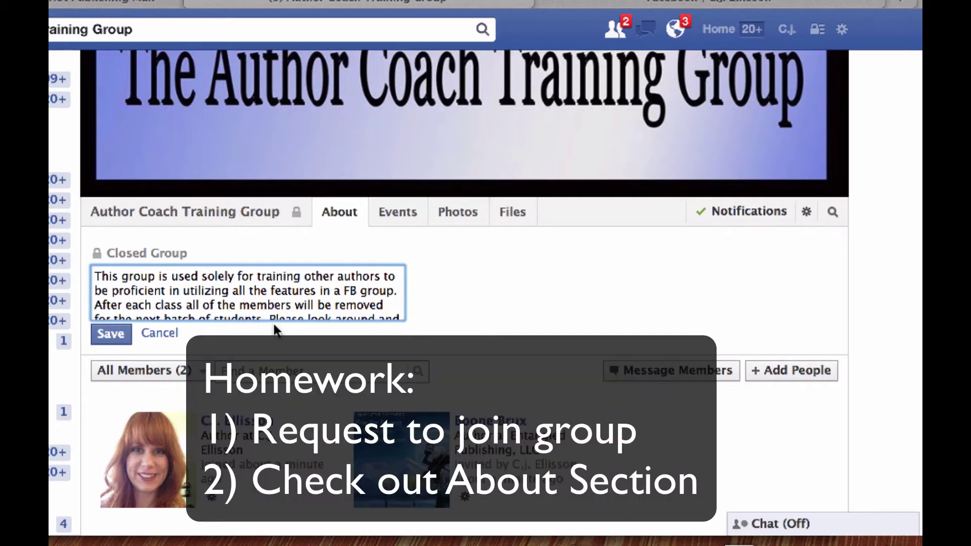
{"action": "left_click", "coordinate": [159, 332]}
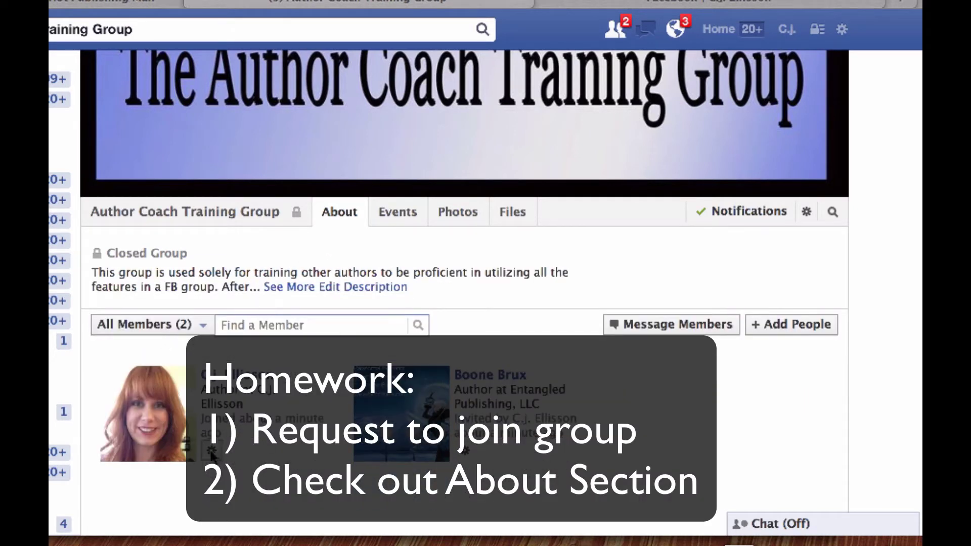
{"action": "left_click", "coordinate": [465, 451]}
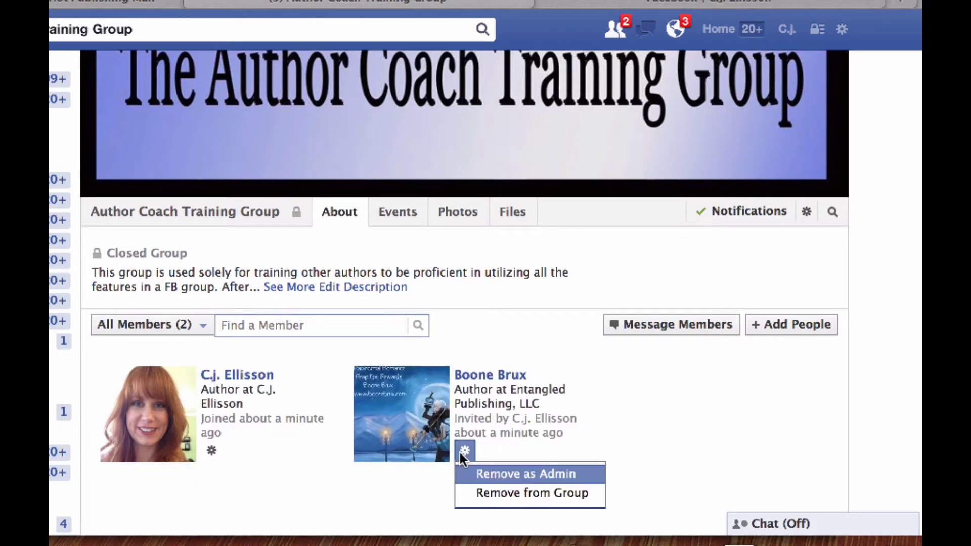
{"action": "left_click", "coordinate": [460, 451]}
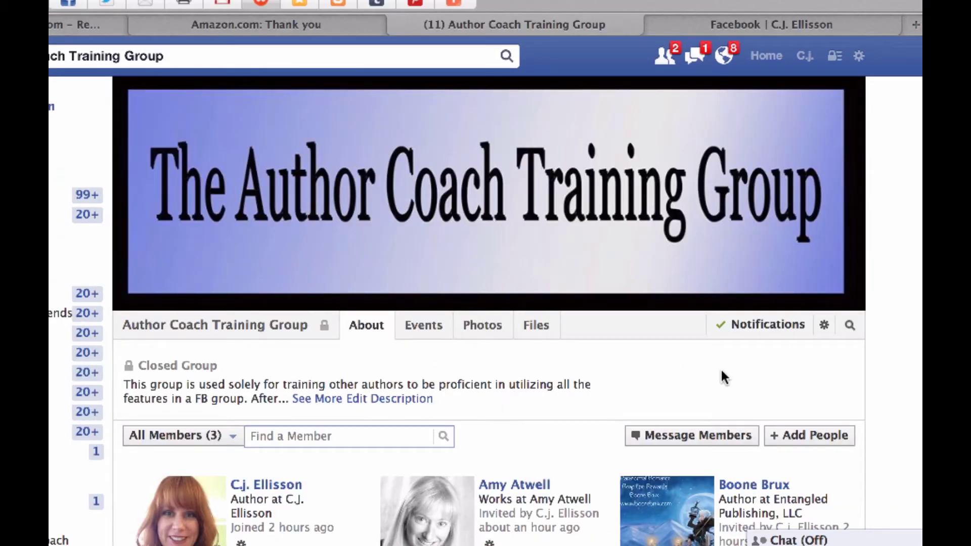
Set the group's web and email address to AuthorCoachTG in Edit Group Settings
{"action": "left_click", "coordinate": [825, 325]}
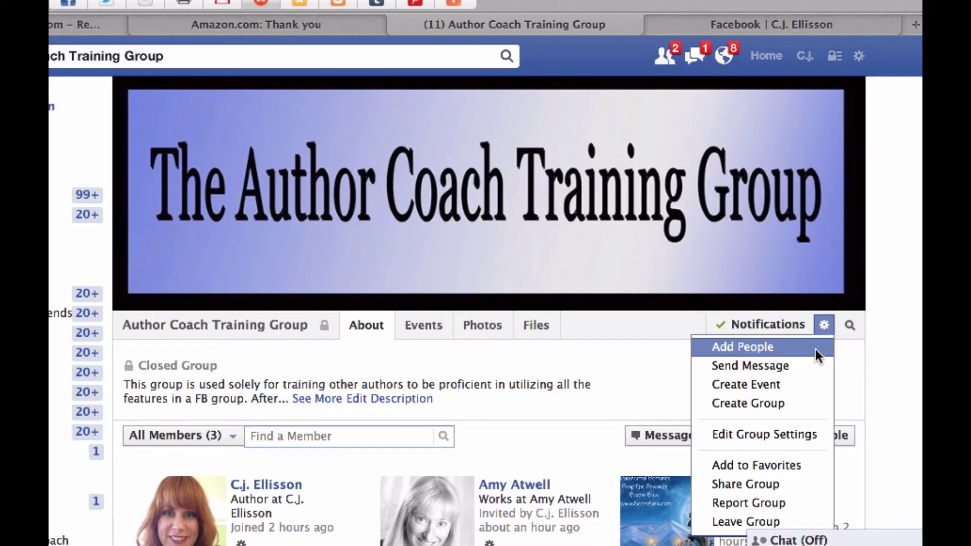
{"action": "left_click", "coordinate": [787, 434]}
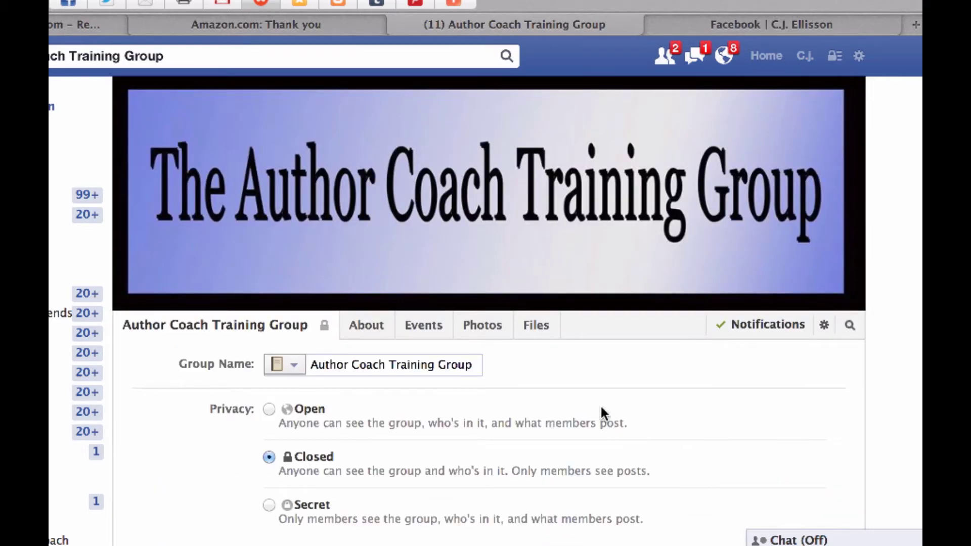
{"action": "scroll", "coordinate": [526, 407], "scroll_direction": "down", "scroll_amount": 1}
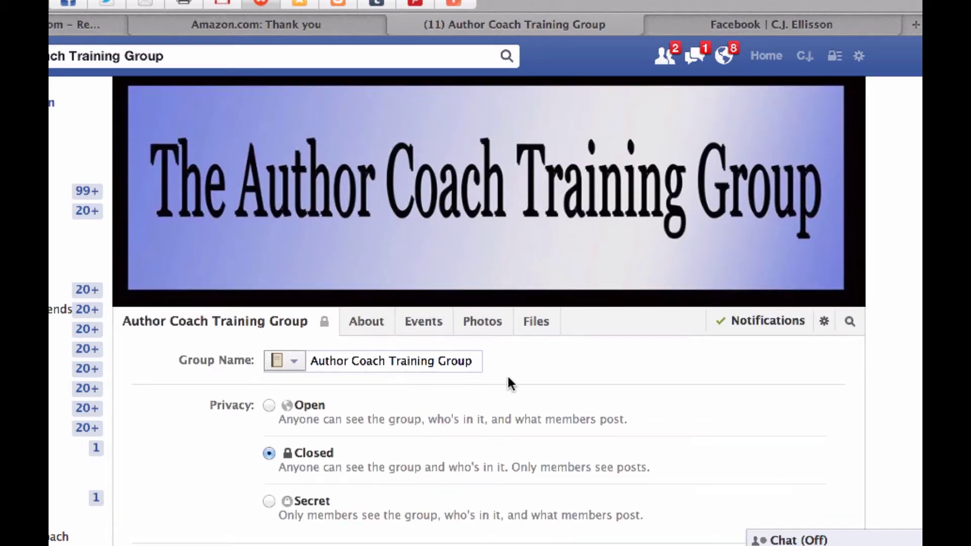
{"action": "scroll", "coordinate": [529, 374], "scroll_direction": "down", "scroll_amount": 10}
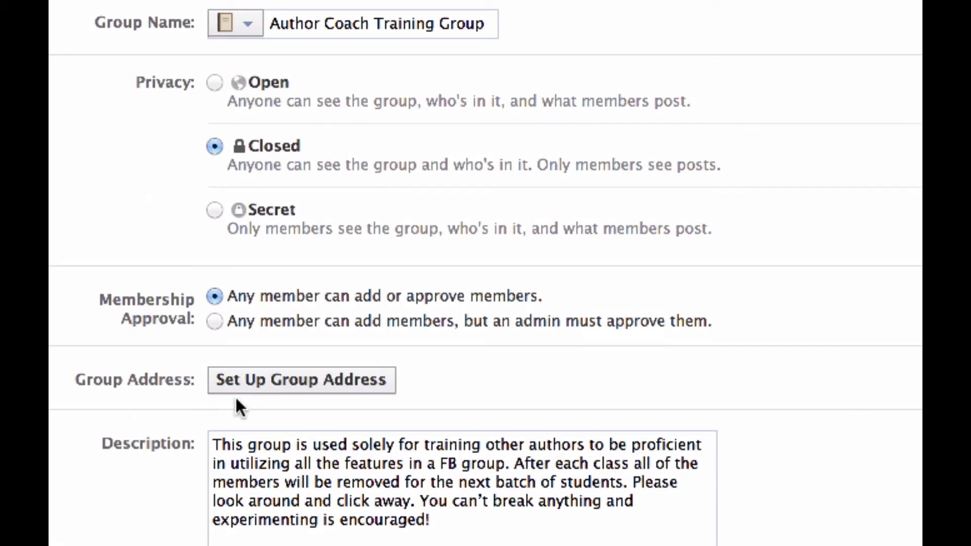
{"action": "left_click", "coordinate": [247, 378]}
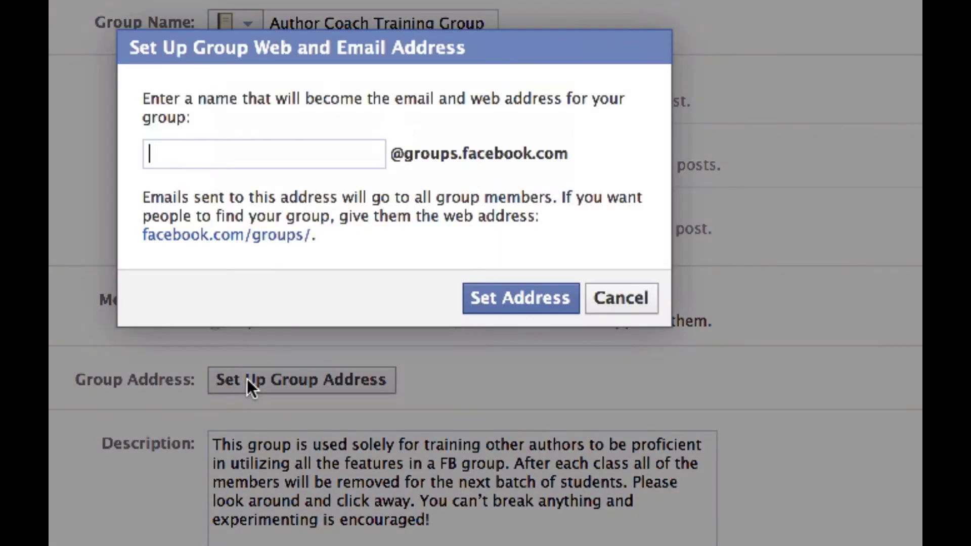
{"action": "type", "text": "AuthorCoach"}
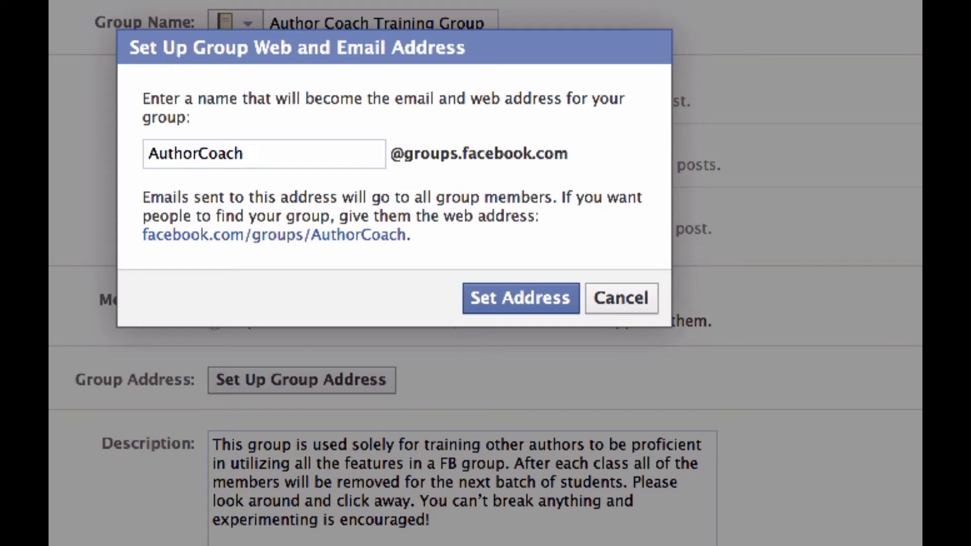
{"action": "type", "text": "TG"}
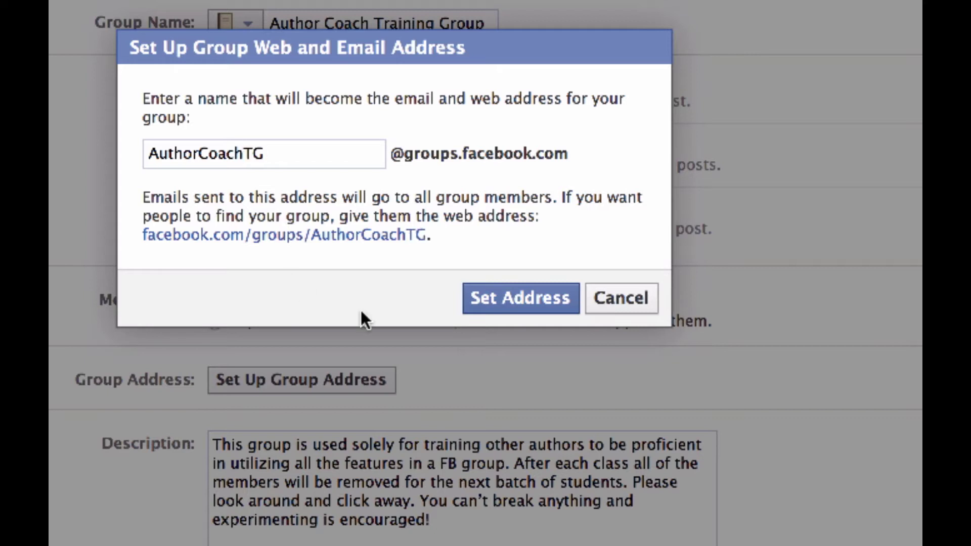
{"action": "left_click", "coordinate": [509, 294]}
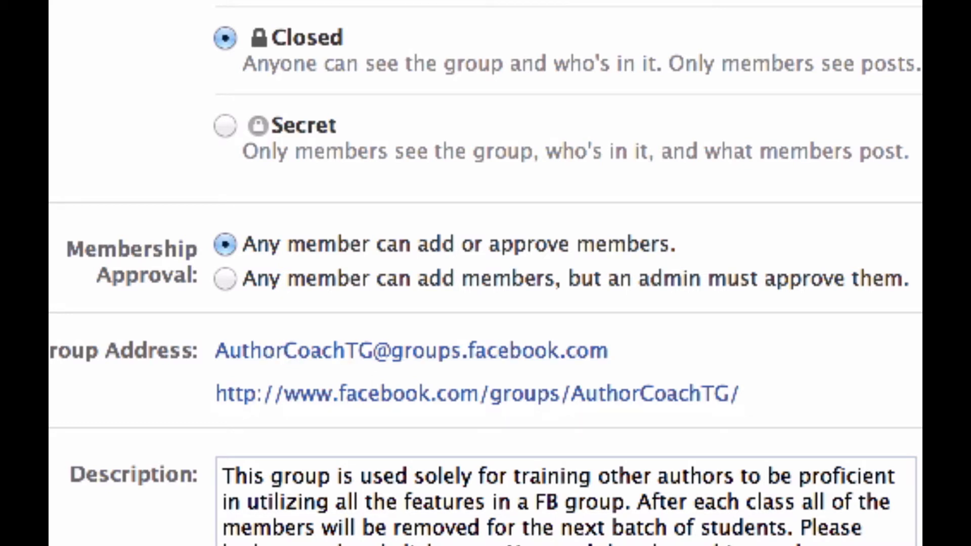
Look over the group settings, then bring up a Create New Event form from the group's Events
{"action": "scroll", "coordinate": [485, 273], "scroll_direction": "down", "scroll_amount": 8}
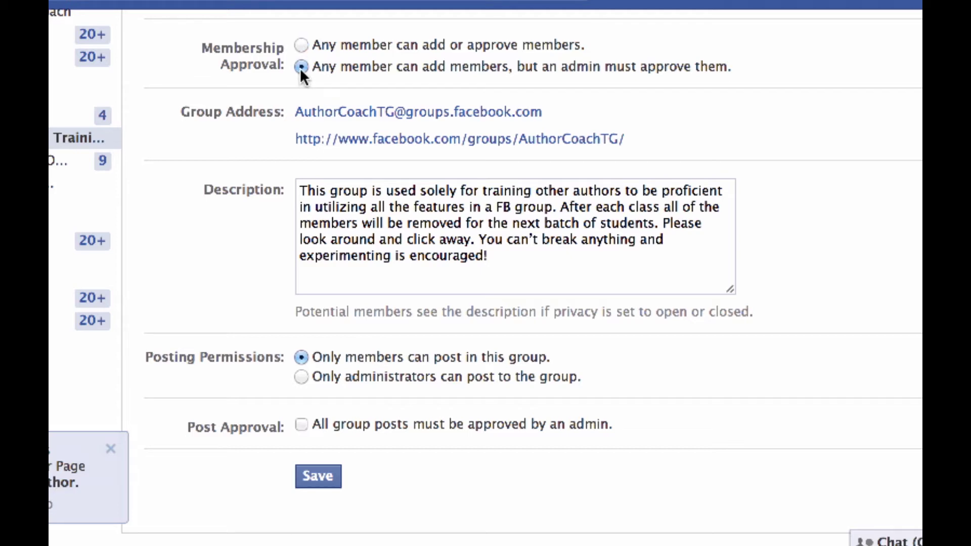
{"action": "scroll", "coordinate": [253, 329], "scroll_direction": "up", "scroll_amount": 2}
{"action": "scroll", "coordinate": [253, 328], "scroll_direction": "down", "scroll_amount": 2}
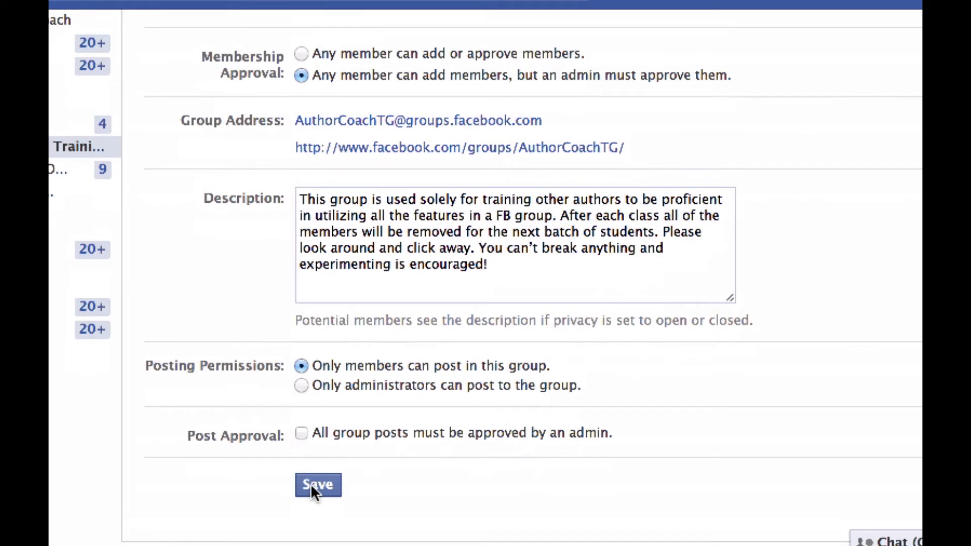
{"action": "scroll", "coordinate": [311, 484], "scroll_direction": "up", "scroll_amount": 1}
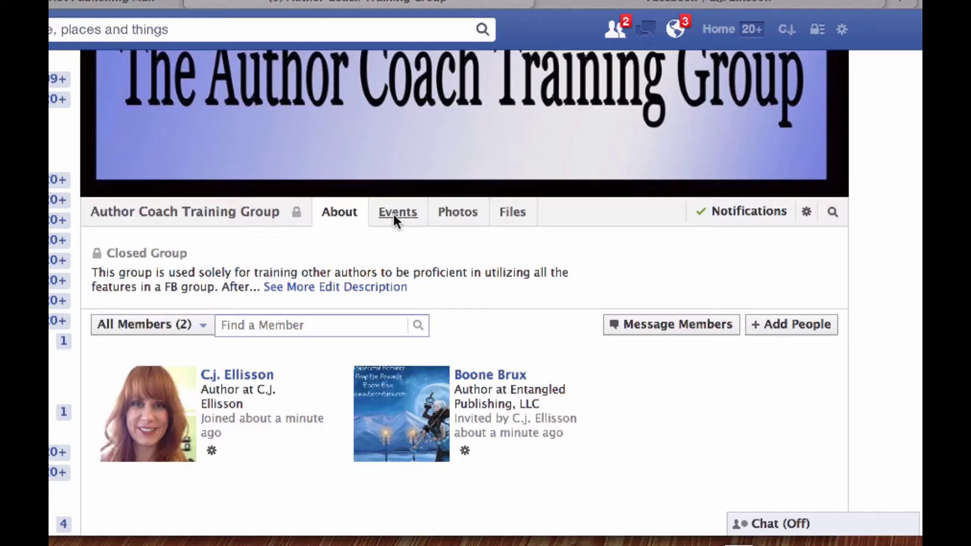
{"action": "left_click", "coordinate": [393, 212]}
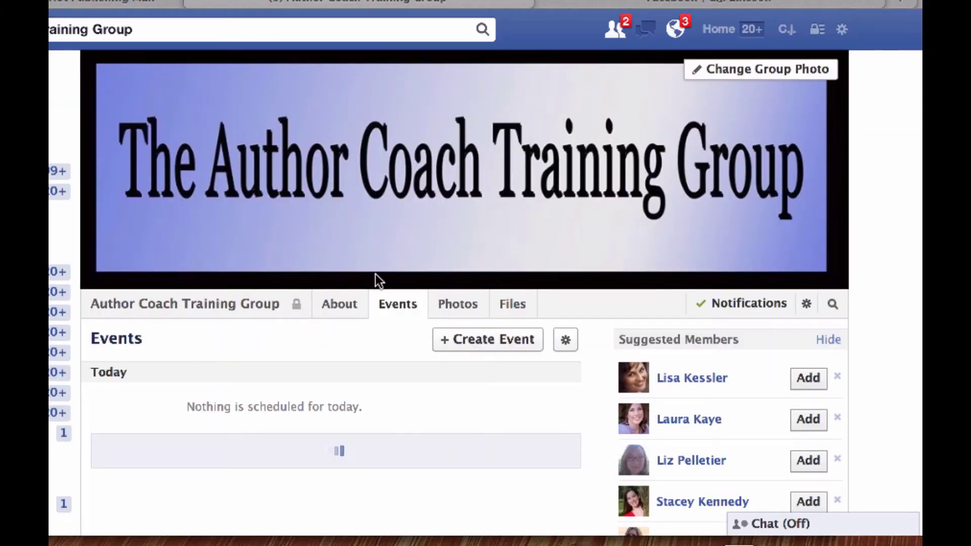
{"action": "scroll", "coordinate": [380, 303], "scroll_direction": "down", "scroll_amount": 2}
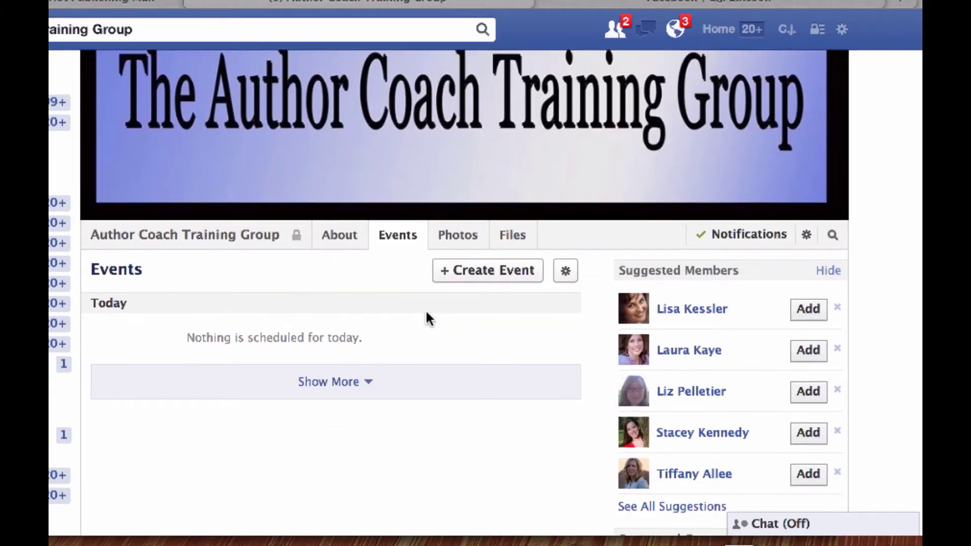
{"action": "left_click", "coordinate": [483, 270]}
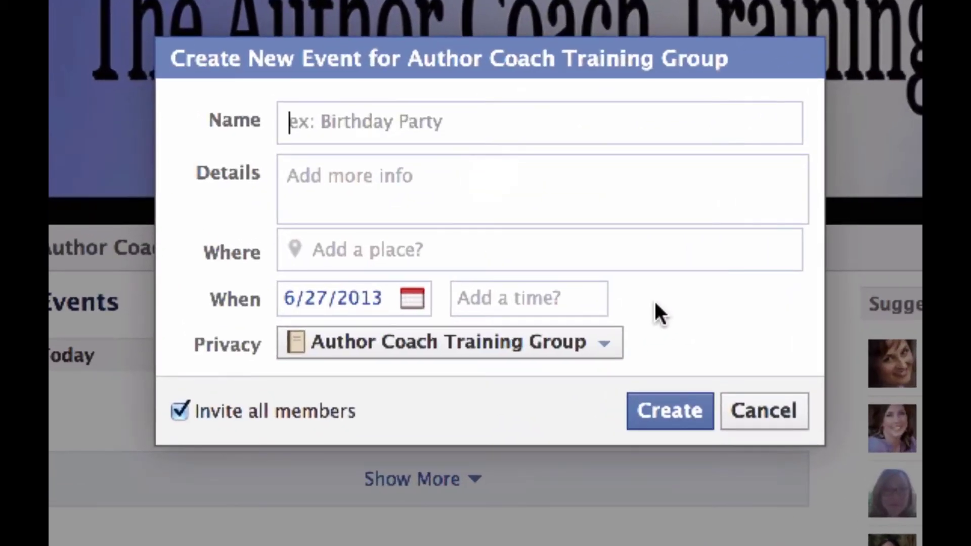
Name the event 'First day of class!!', add details 'Show up and experiment with feature', location This FB Group
{"action": "type", "text": "First"}
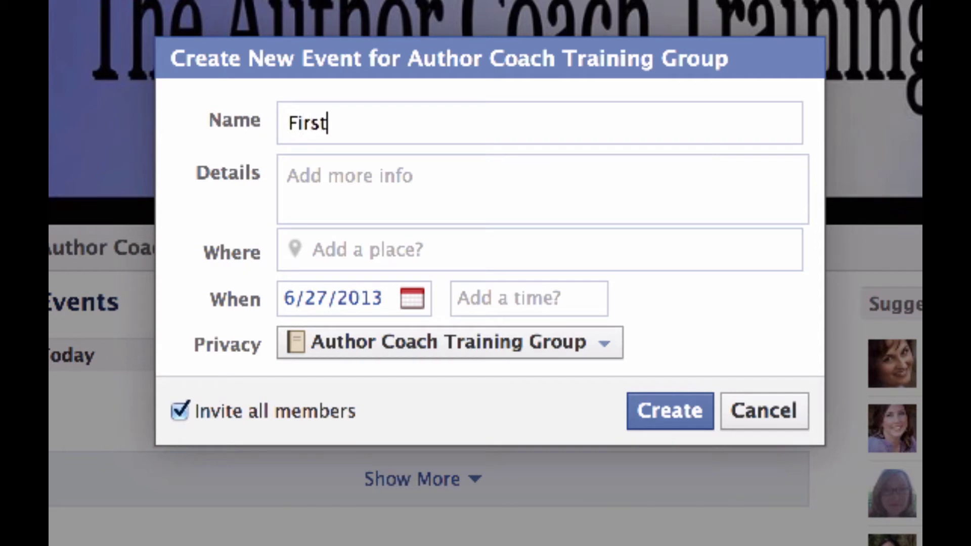
{"action": "type", "text": " day of class!!"}
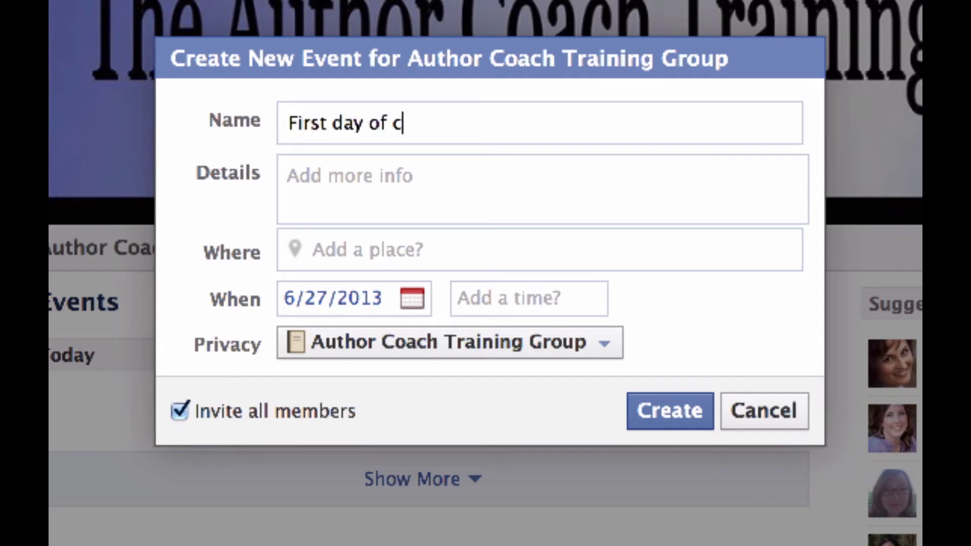
{"action": "left_click", "coordinate": [438, 174]}
{"action": "type", "text": "Show up"}
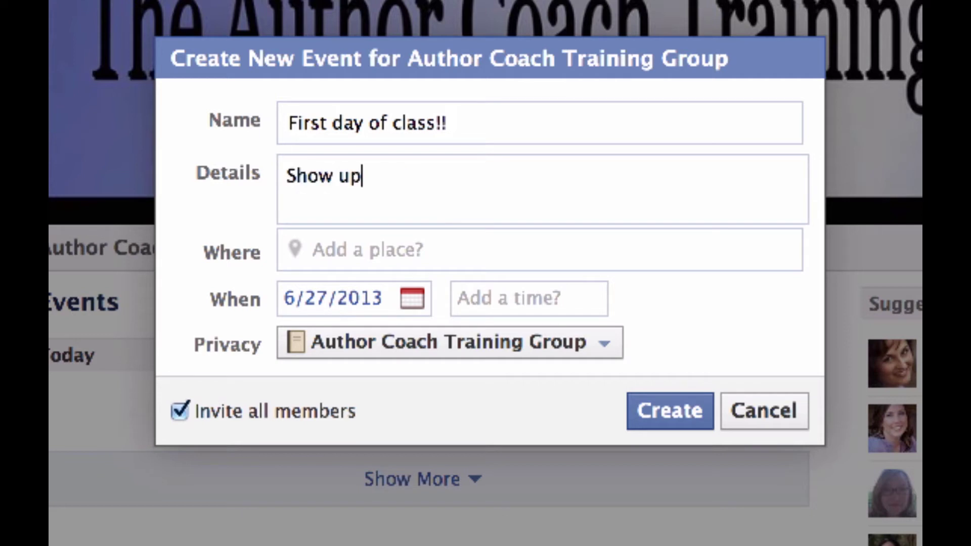
{"action": "type", "text": " and expe"}
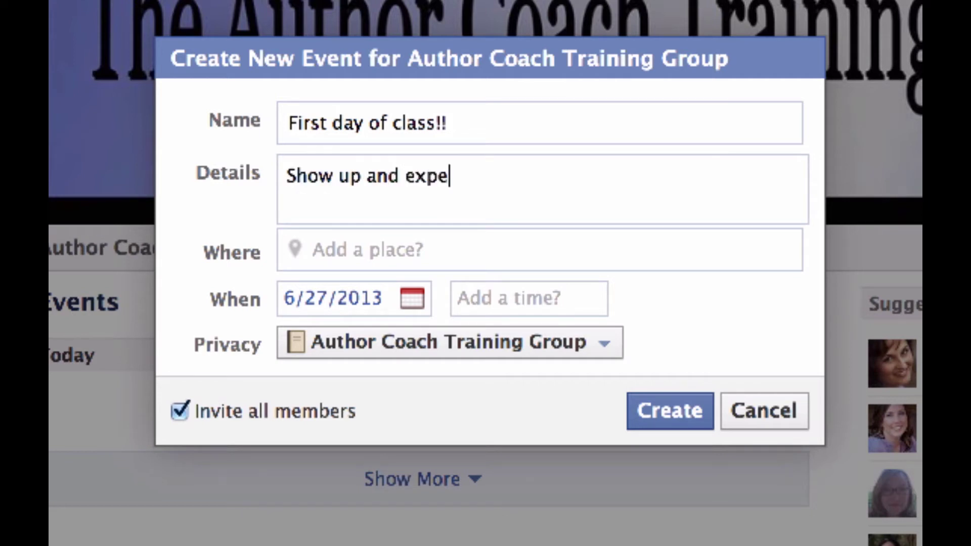
{"action": "type", "text": "riment with features!"}
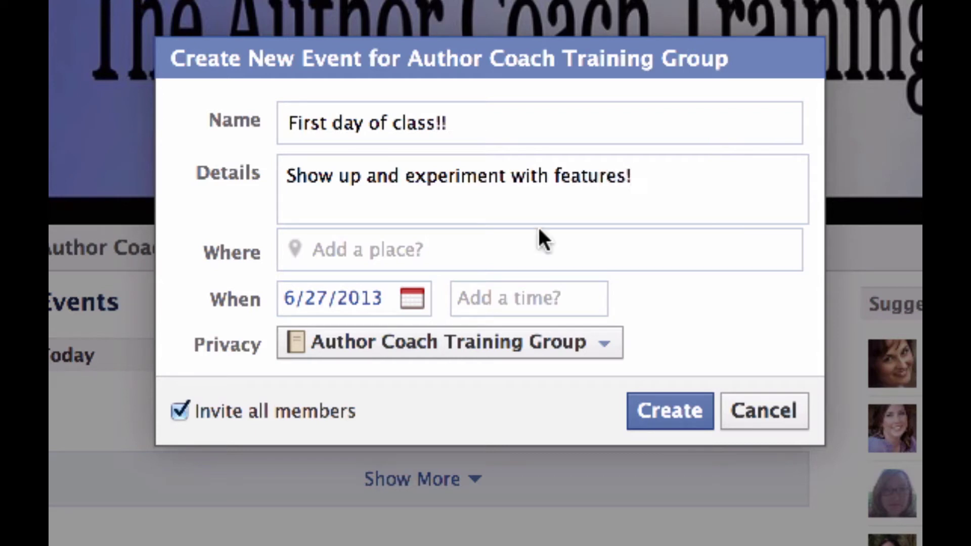
{"action": "left_click", "coordinate": [393, 253]}
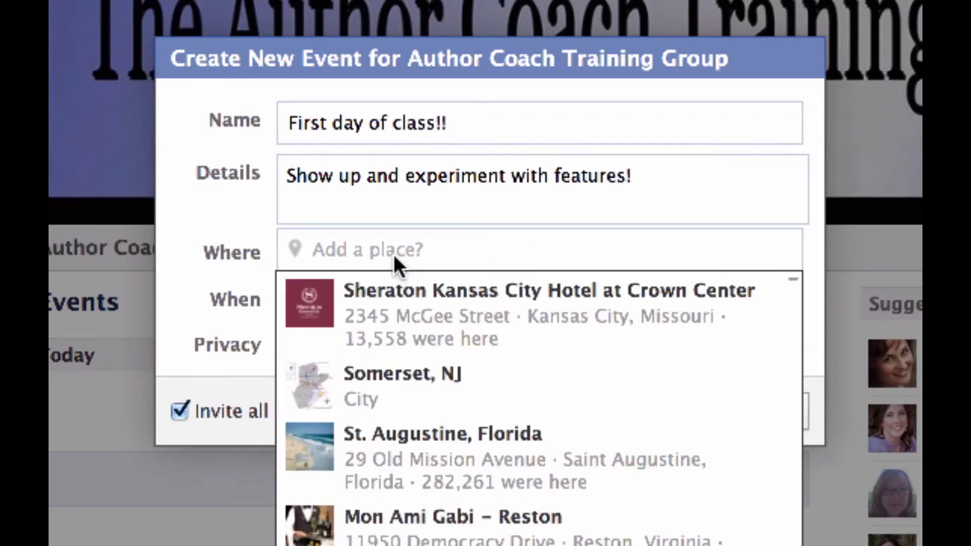
{"action": "type", "text": "This FB Group"}
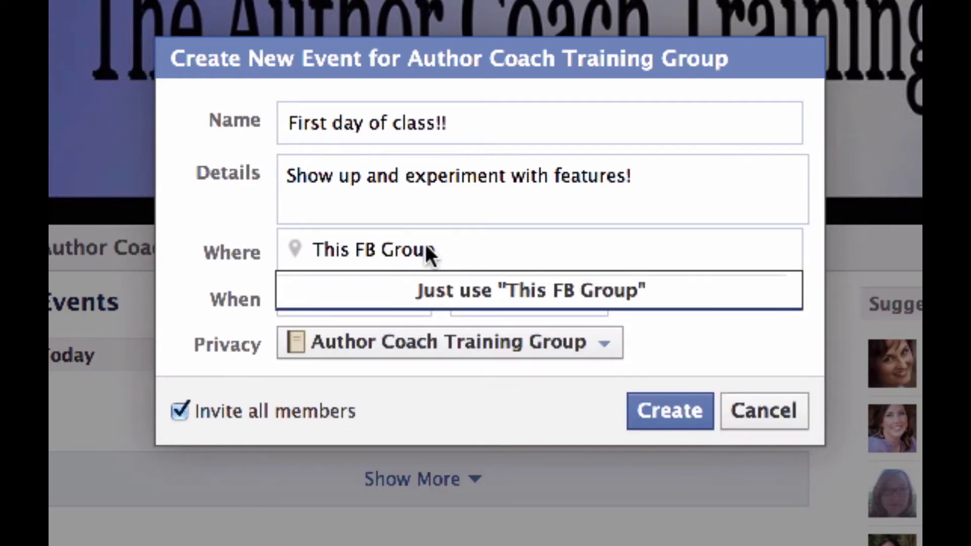
{"action": "left_click", "coordinate": [647, 299]}
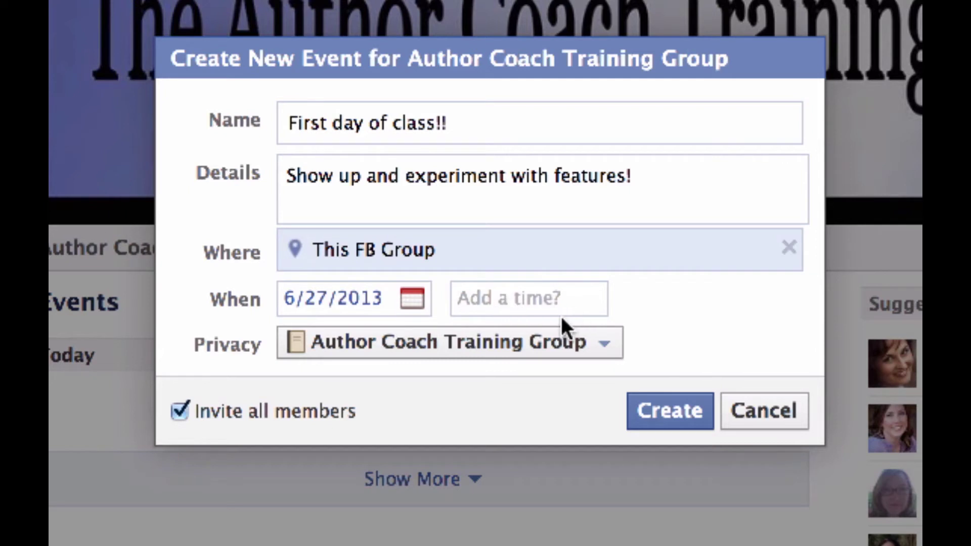
Set the event date to July 11, 2013, starting at 12:00 pm
{"action": "left_click", "coordinate": [413, 300]}
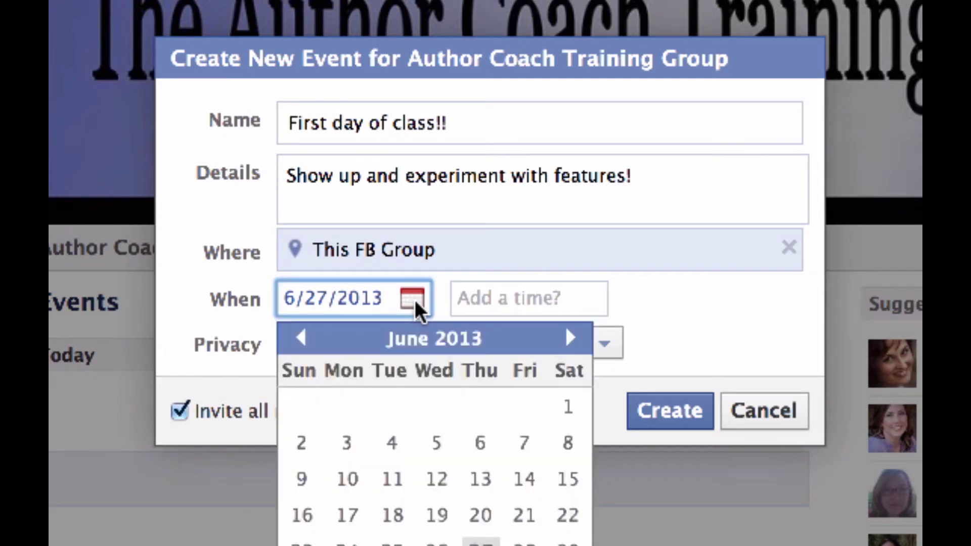
{"action": "left_click", "coordinate": [572, 338]}
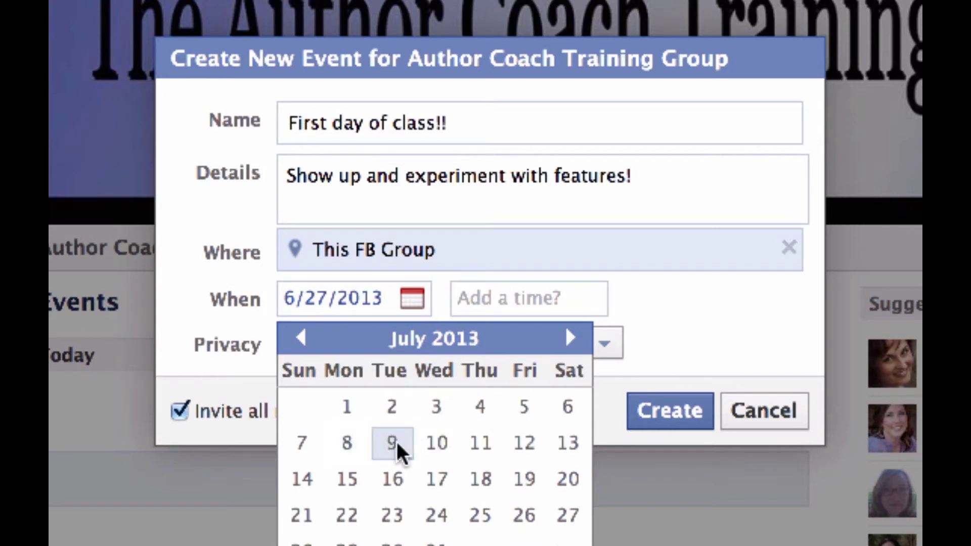
{"action": "left_click", "coordinate": [466, 444]}
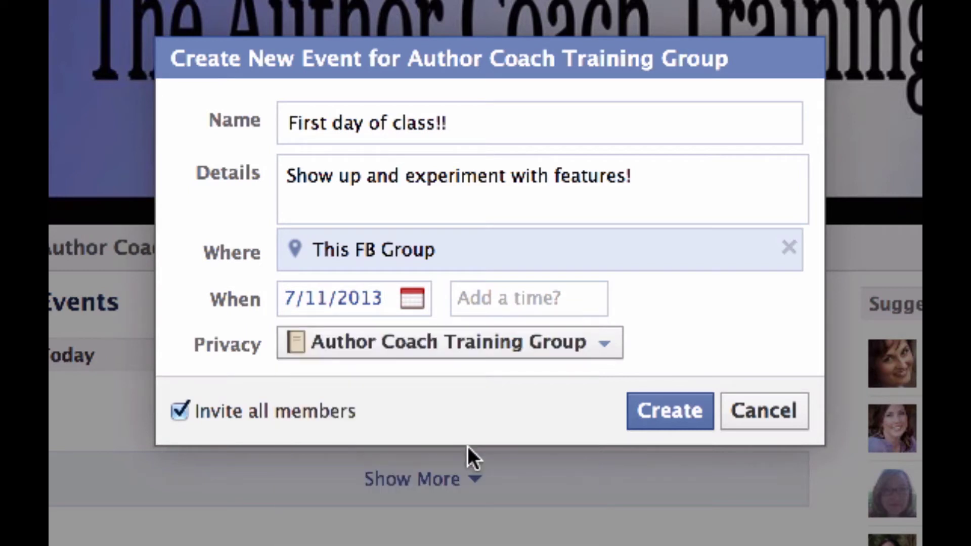
{"action": "left_click", "coordinate": [548, 292]}
{"action": "key", "text": "Down"}
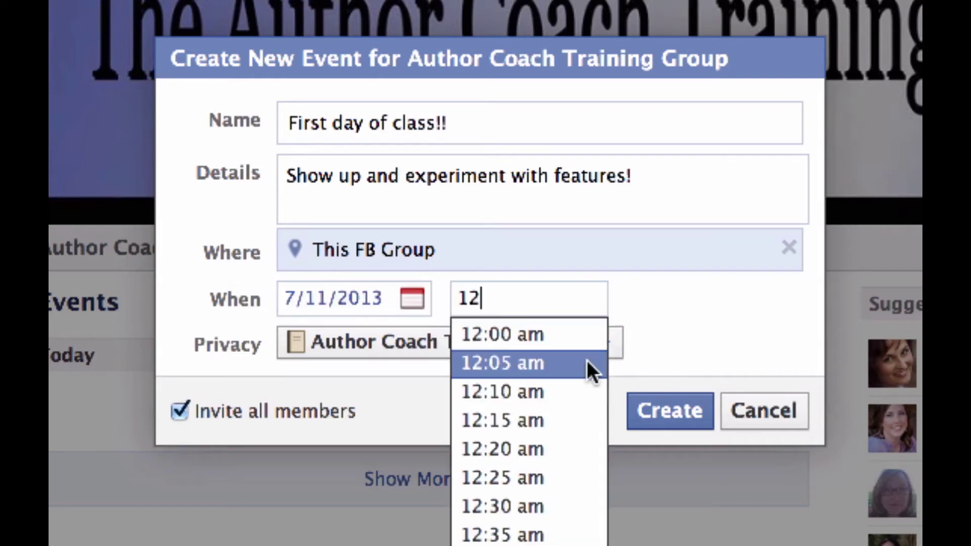
{"action": "type", "text": "12"}
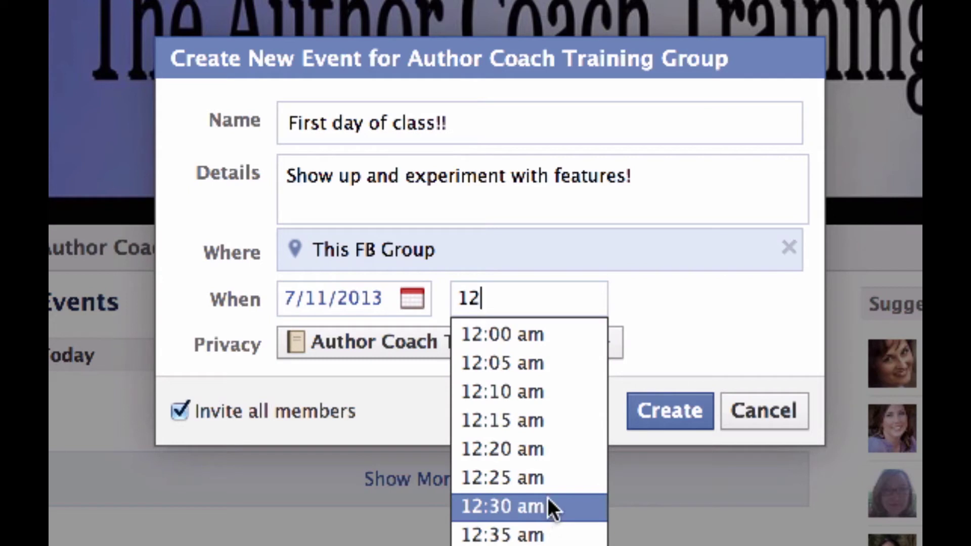
{"action": "type", "text": ":00pm"}
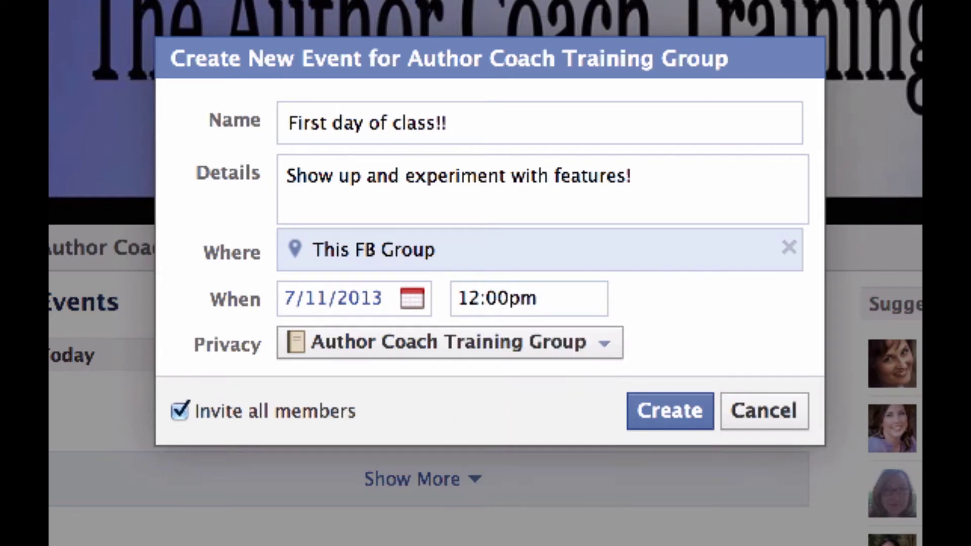
{"action": "key", "text": "BackSpace"}
{"action": "key", "text": "BackSpace"}
{"action": "type", "text": "pm"}
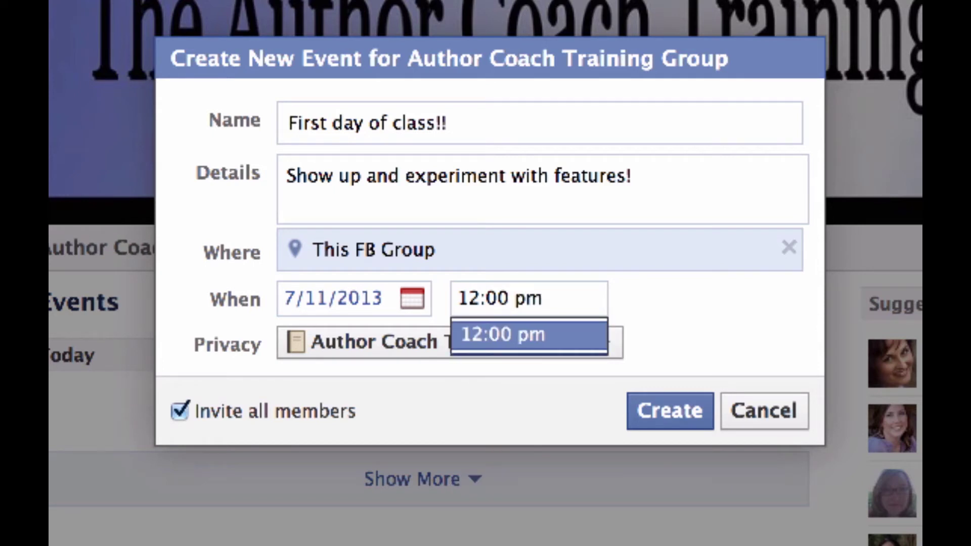
{"action": "left_click", "coordinate": [565, 342]}
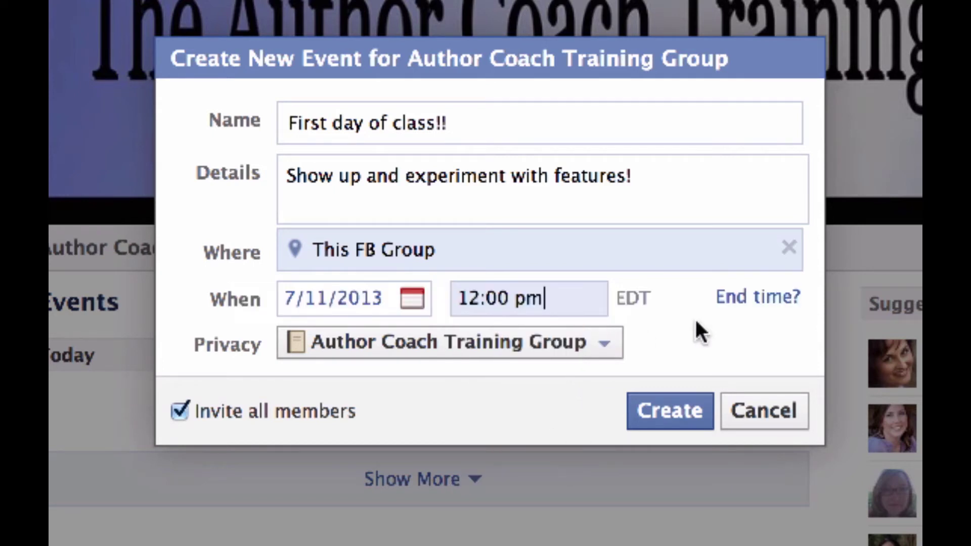
Add an end time of 10:00 pm to the event
{"action": "left_click", "coordinate": [743, 296]}
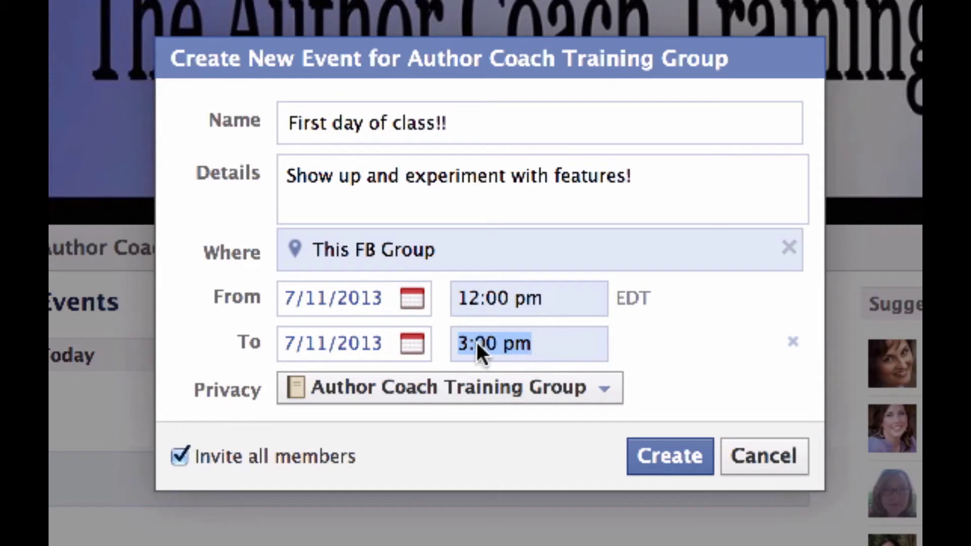
{"action": "left_click_drag", "start_coordinate": [494, 341], "coordinate": [443, 338]}
{"action": "type", "text": "10:00"}
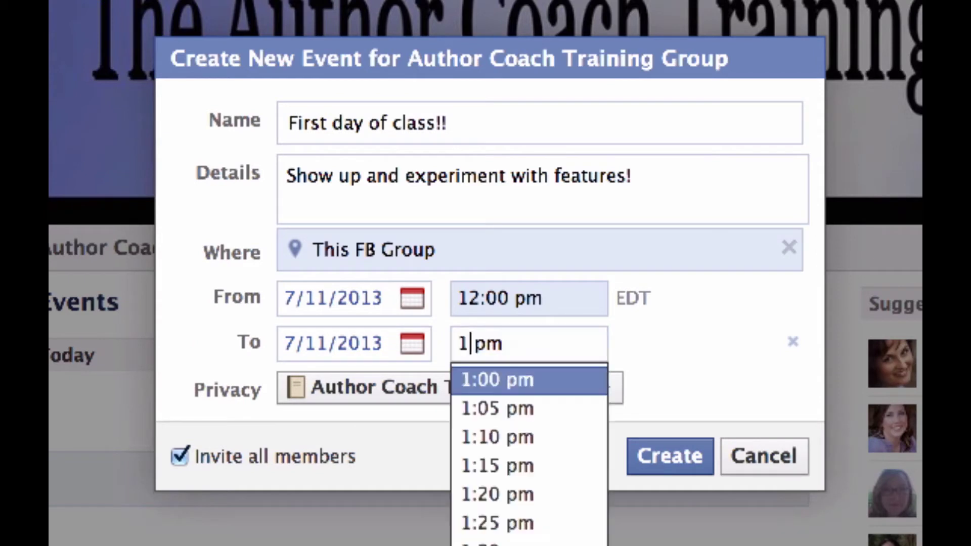
{"action": "left_click", "coordinate": [498, 382]}
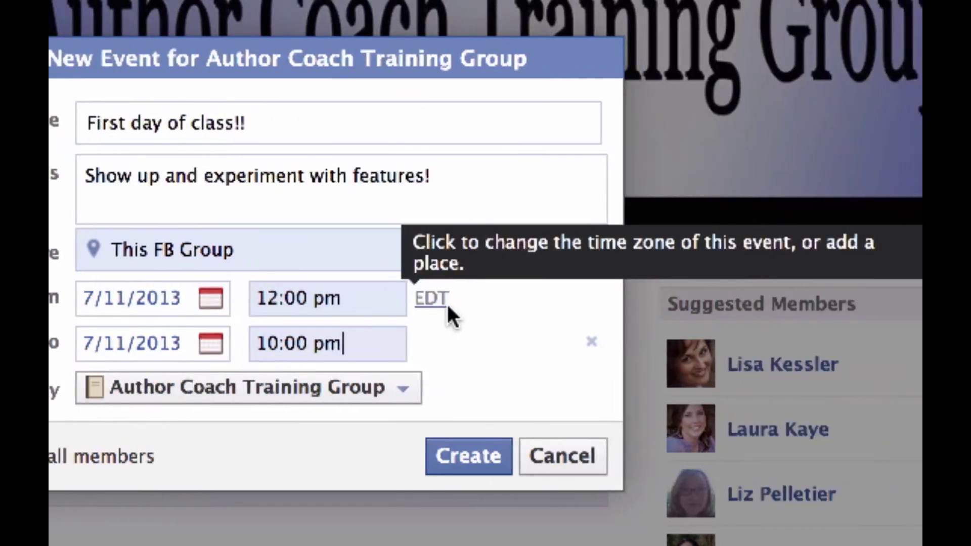
Replace the event's time zone city entry with Potomac Falls, VA and submit it
{"action": "left_click", "coordinate": [436, 298]}
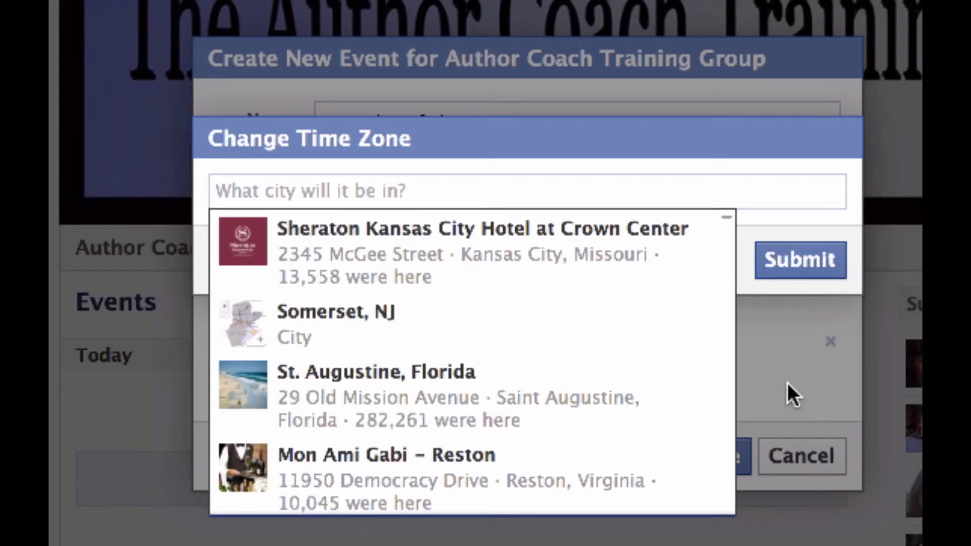
{"action": "left_click", "coordinate": [781, 359]}
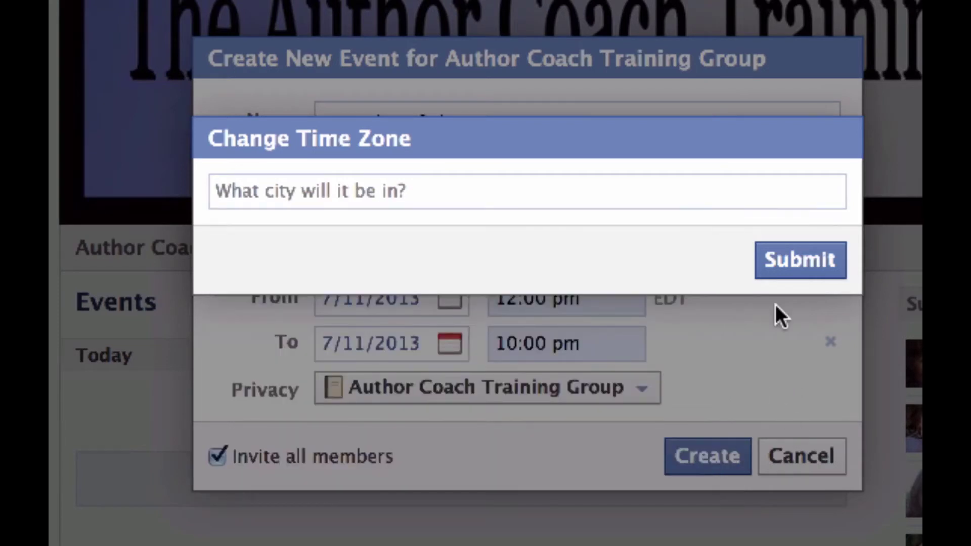
{"action": "left_click", "coordinate": [435, 197]}
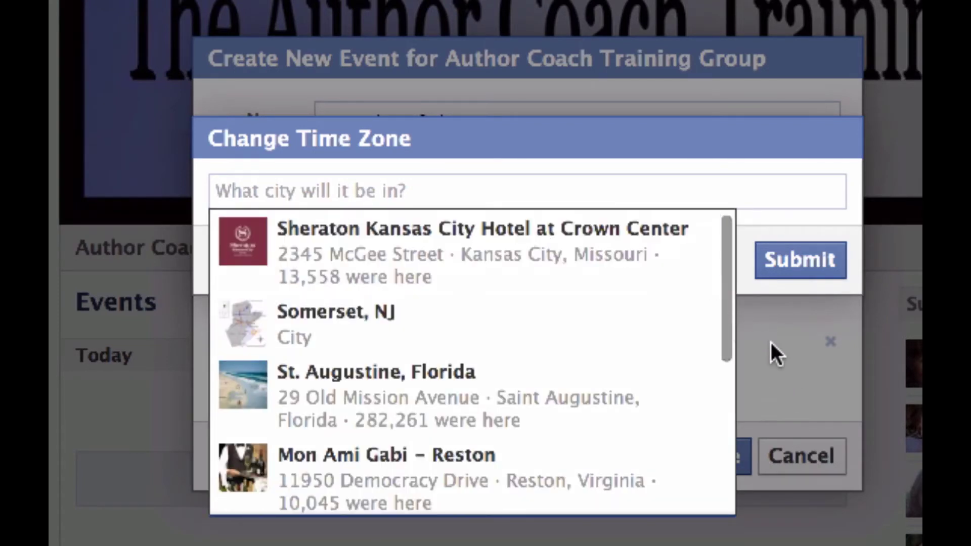
{"action": "type", "text": "New"}
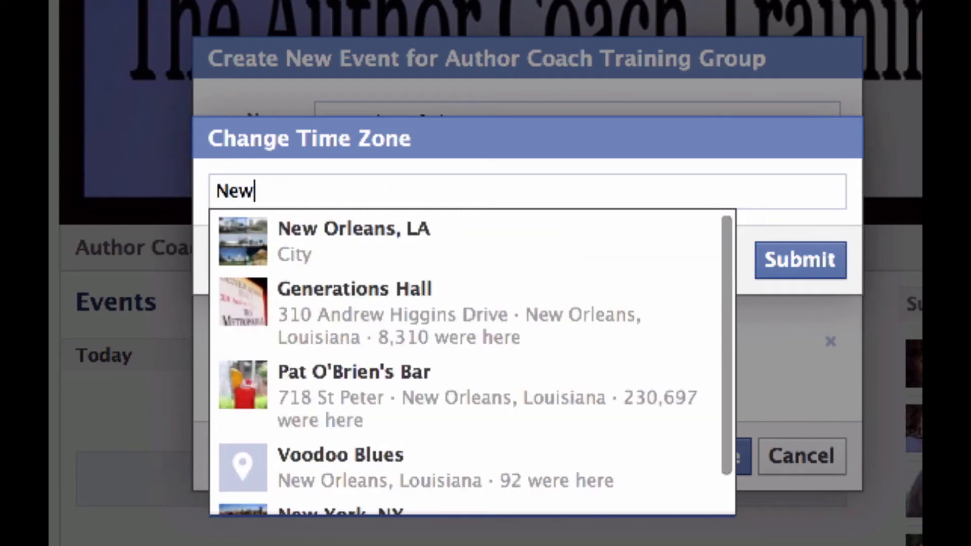
{"action": "key", "text": "BackSpace"}
{"action": "key", "text": "BackSpace"}
{"action": "key", "text": "BackSpace"}
{"action": "type", "text": "St"}
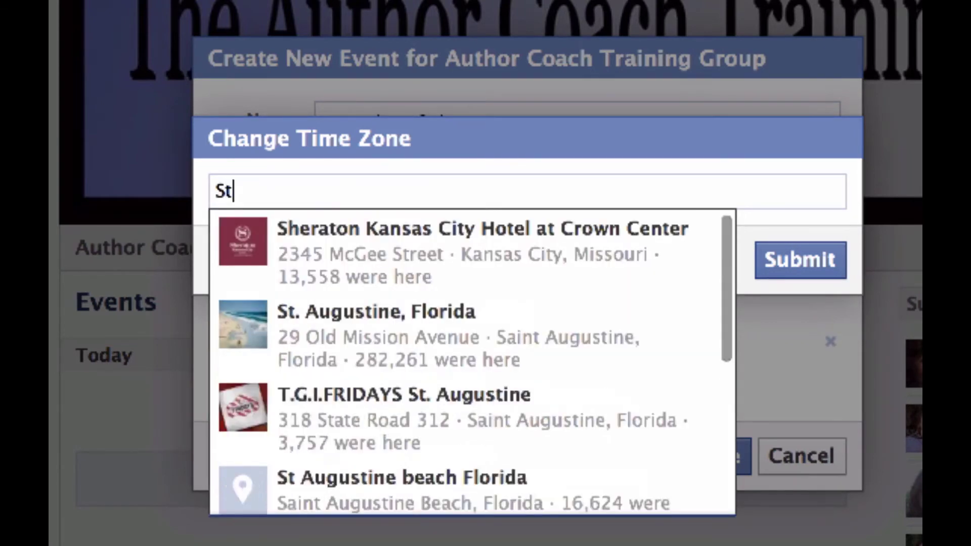
{"action": "type", "text": "erling, Va"}
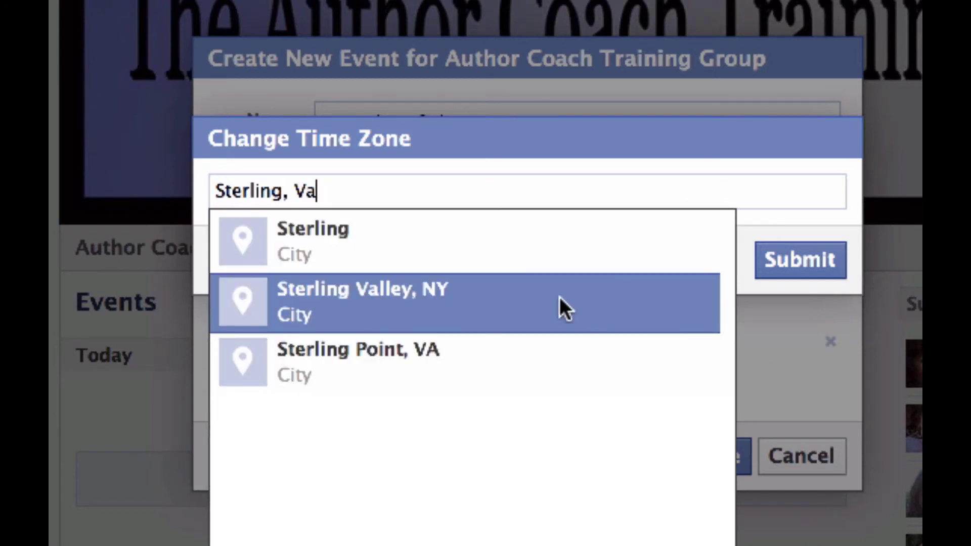
{"action": "mouse_move", "coordinate": [404, 234]}
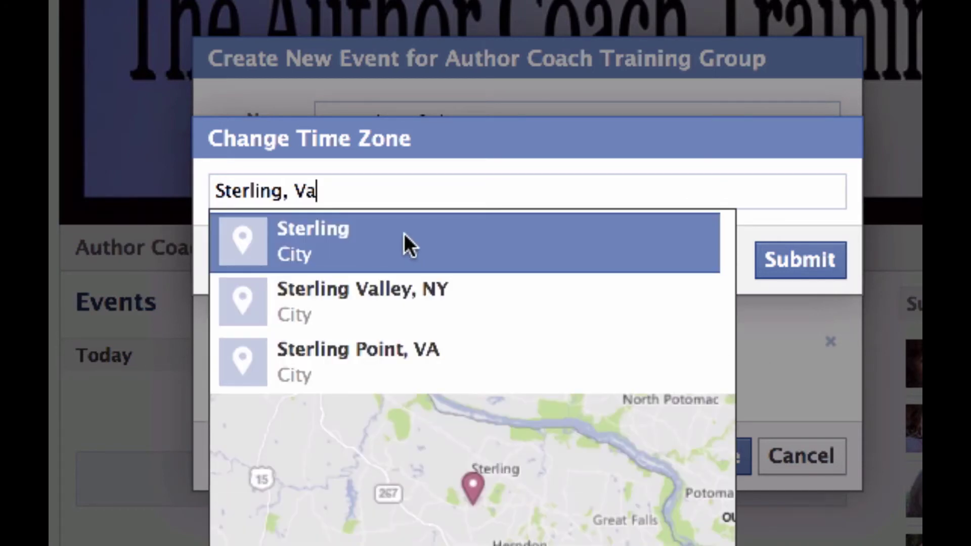
{"action": "left_click_drag", "start_coordinate": [330, 187], "coordinate": [204, 190]}
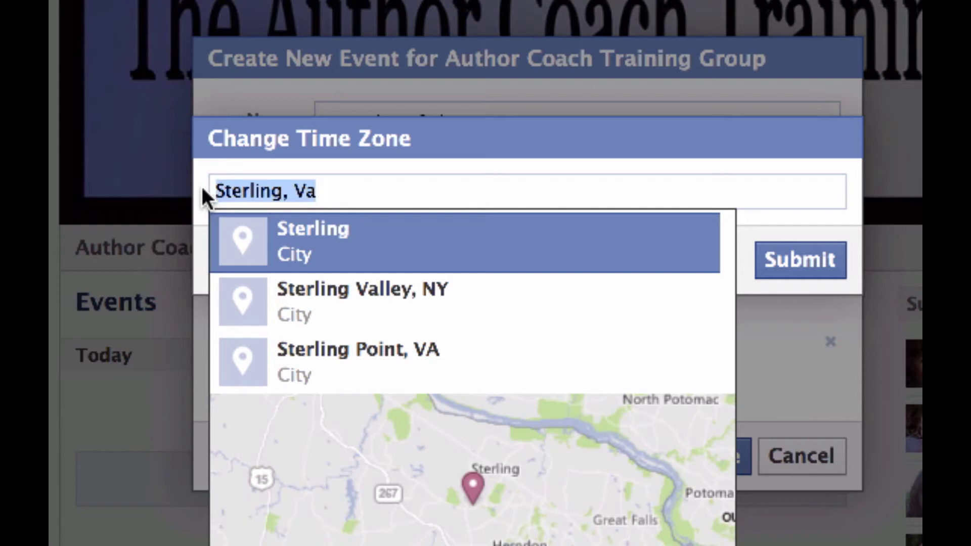
{"action": "type", "text": "Pi"}
{"action": "key", "text": "BackSpace"}
{"action": "type", "text": "otomac Falls, VA"}
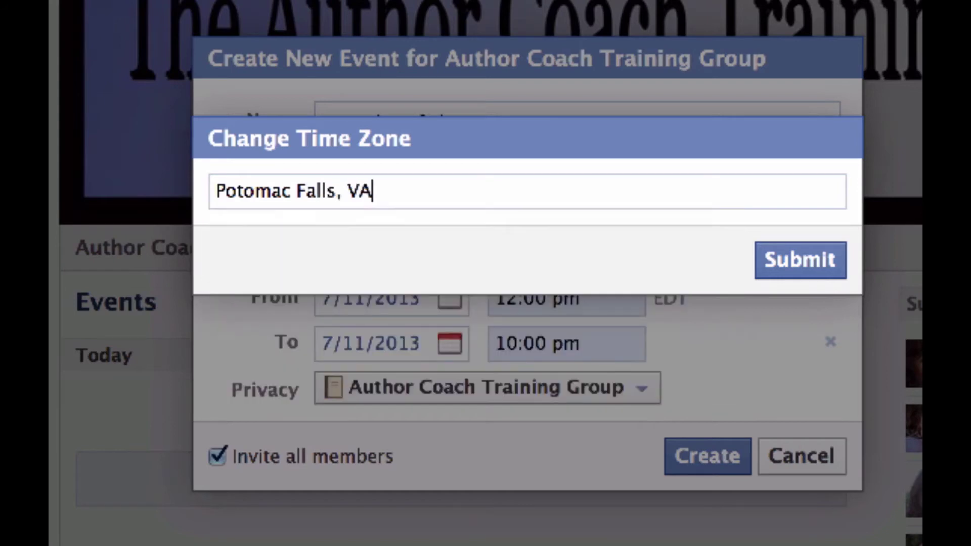
{"action": "left_click", "coordinate": [812, 248]}
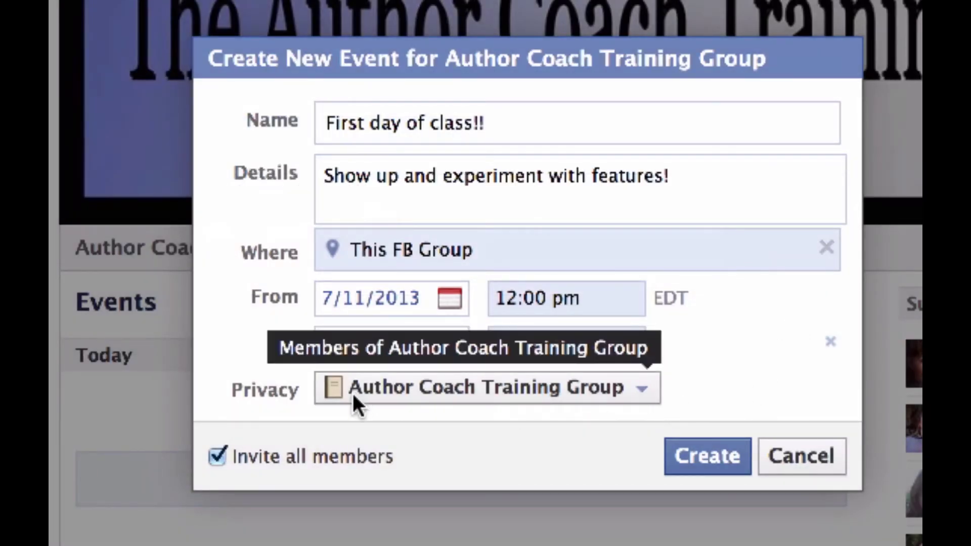
Keep group privacy with all members invited and create the First day of class!! event
{"action": "left_click", "coordinate": [639, 397]}
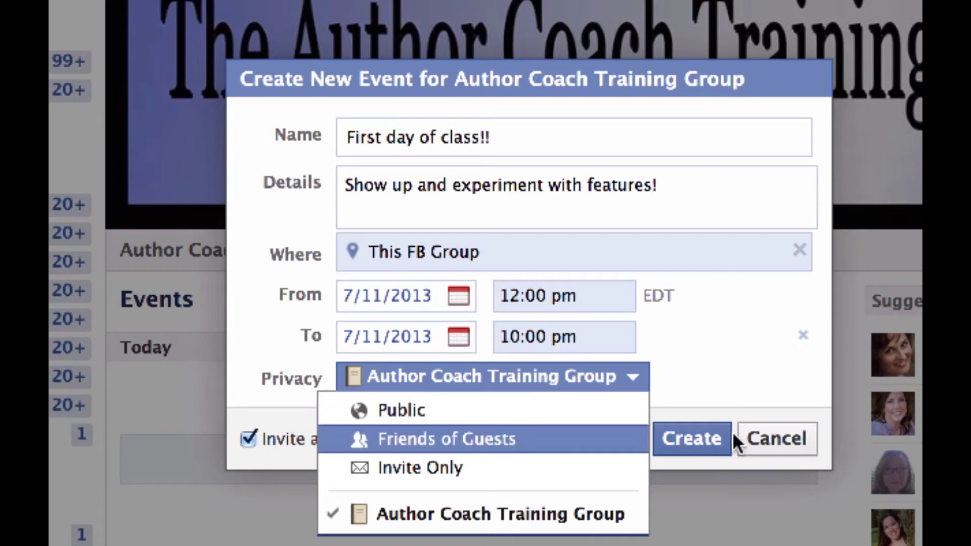
{"action": "left_click", "coordinate": [698, 423]}
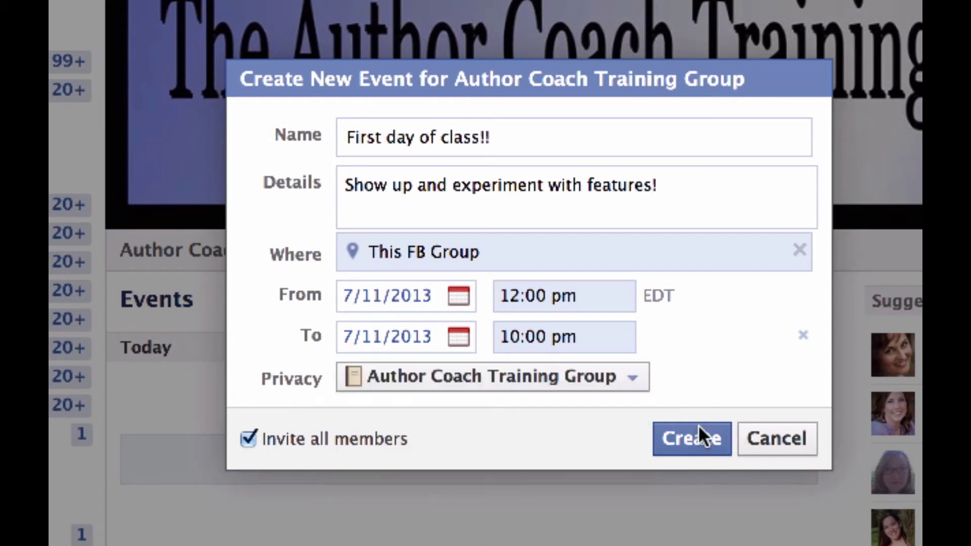
{"action": "left_click", "coordinate": [700, 439]}
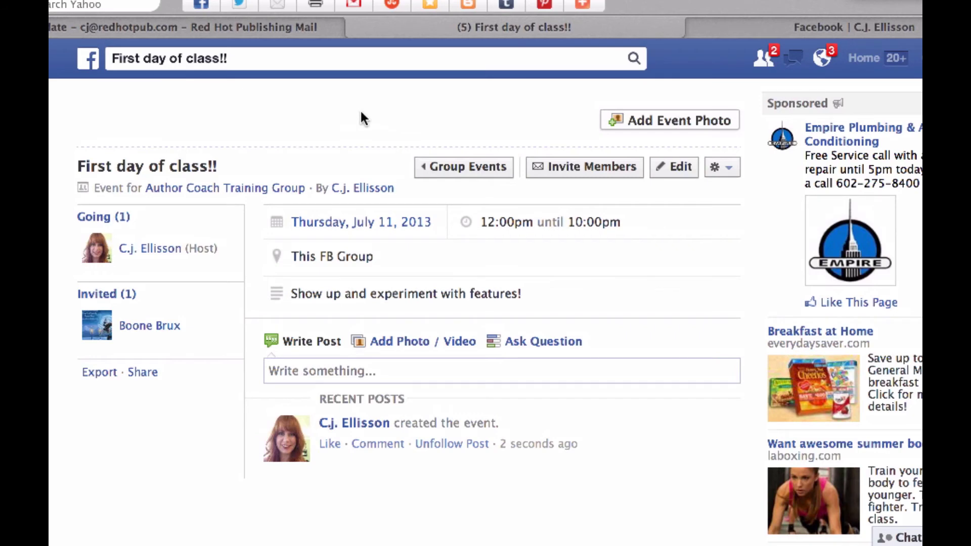
Upload the AC Training Event jpg from The Author Coach folder as the event photo
{"action": "left_click", "coordinate": [675, 121]}
{"action": "left_click", "coordinate": [665, 167]}
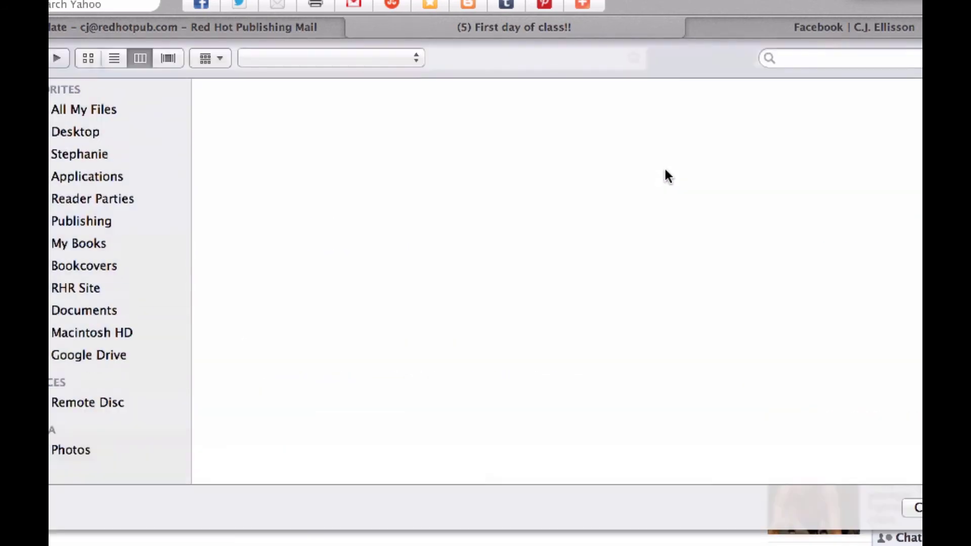
{"action": "left_click", "coordinate": [438, 88]}
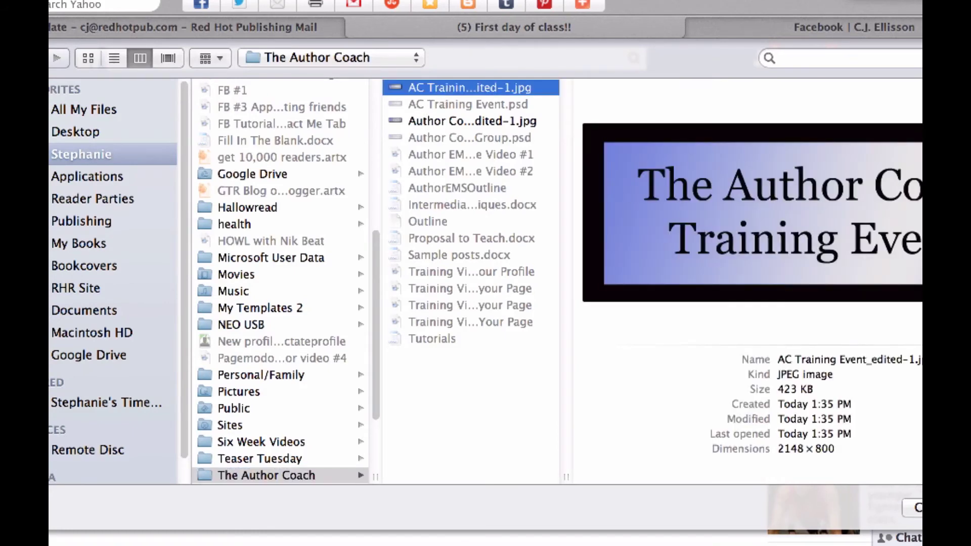
{"action": "key", "text": "Return"}
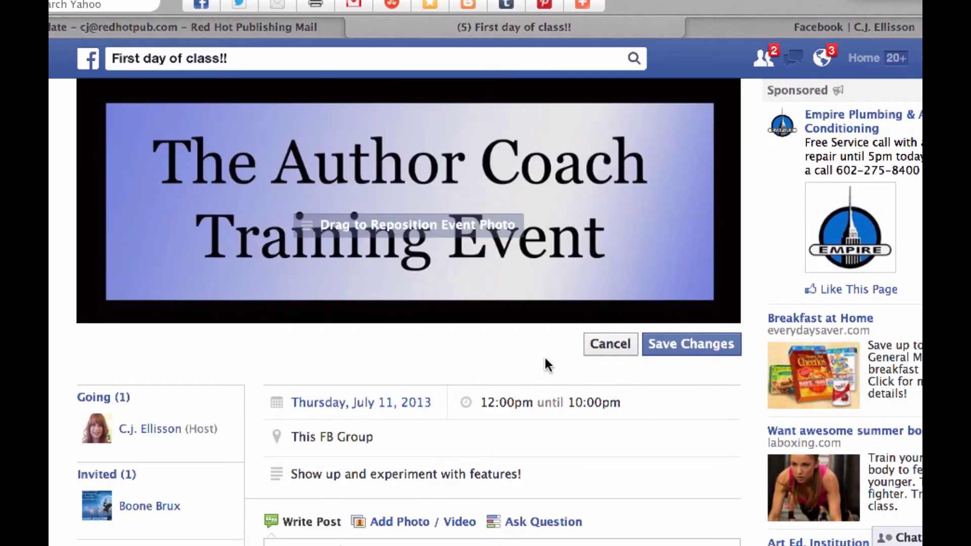
Save the Author Coach Training Event banner as the event photo and open the gear menu
{"action": "left_click", "coordinate": [717, 344]}
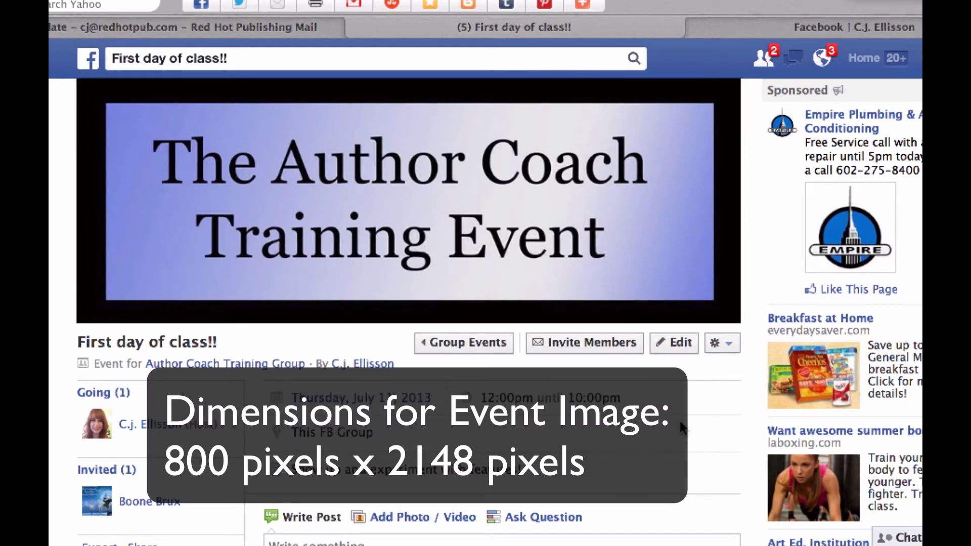
{"action": "scroll", "coordinate": [682, 429], "scroll_direction": "down", "scroll_amount": 1}
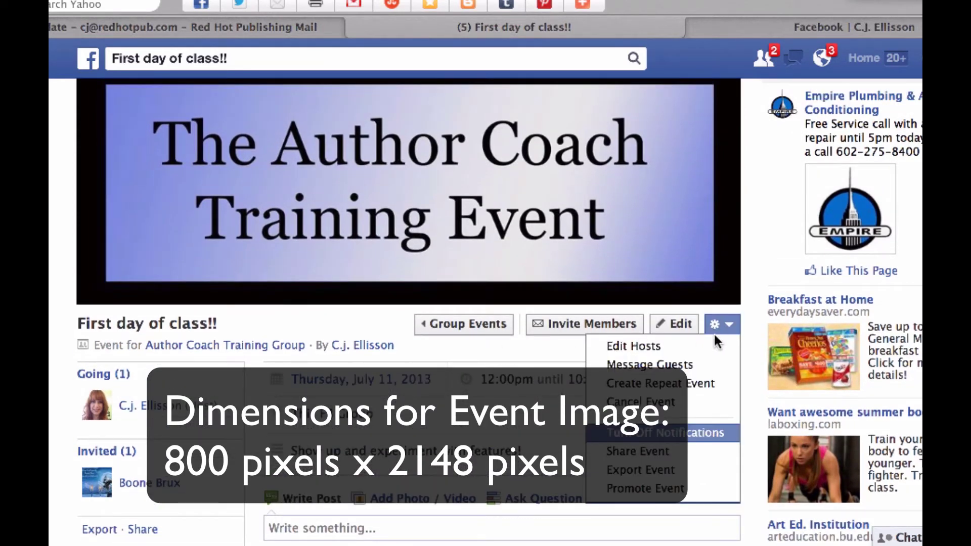
{"action": "left_click", "coordinate": [724, 323]}
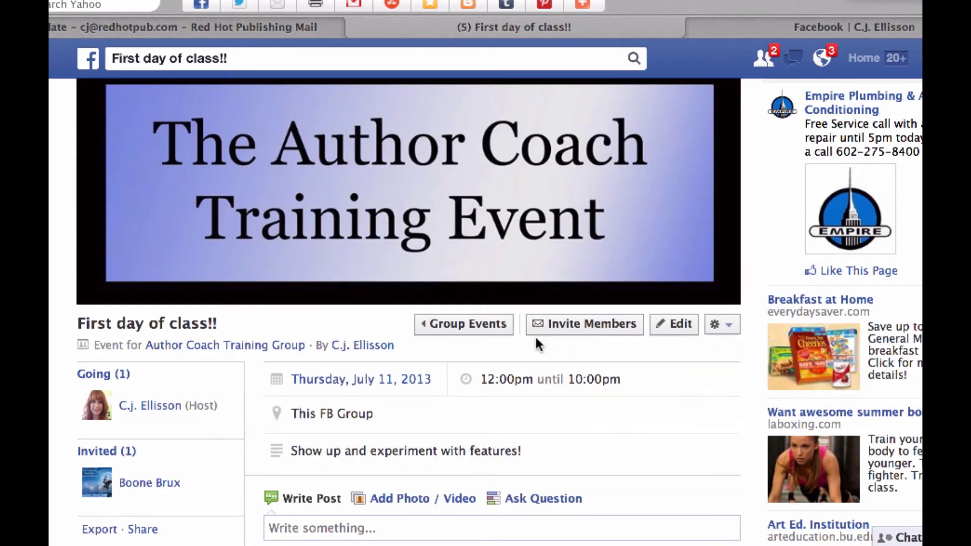
{"action": "left_click", "coordinate": [728, 332]}
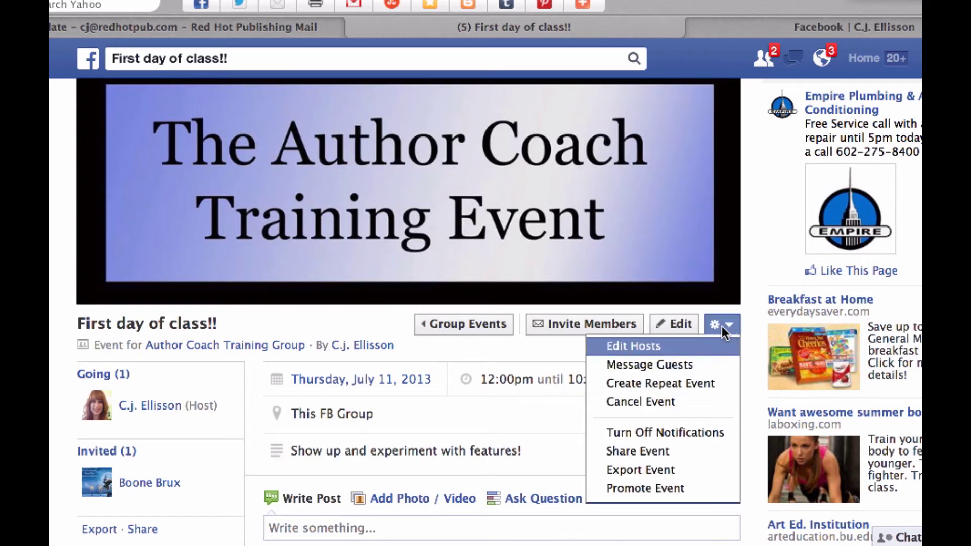
Dismiss the event options menu and go to the Author Coach Training Group page
{"action": "left_click", "coordinate": [481, 341]}
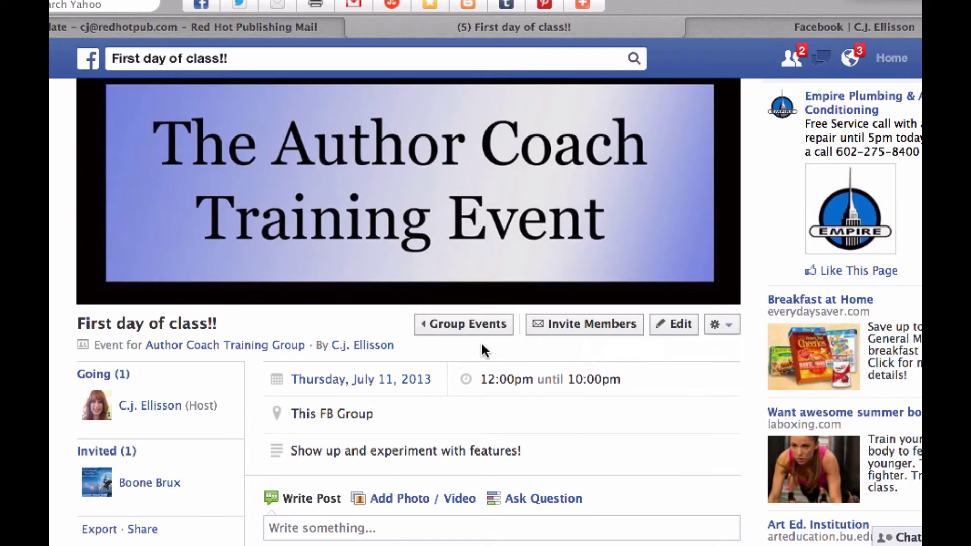
{"action": "scroll", "coordinate": [315, 396], "scroll_direction": "up", "scroll_amount": 1}
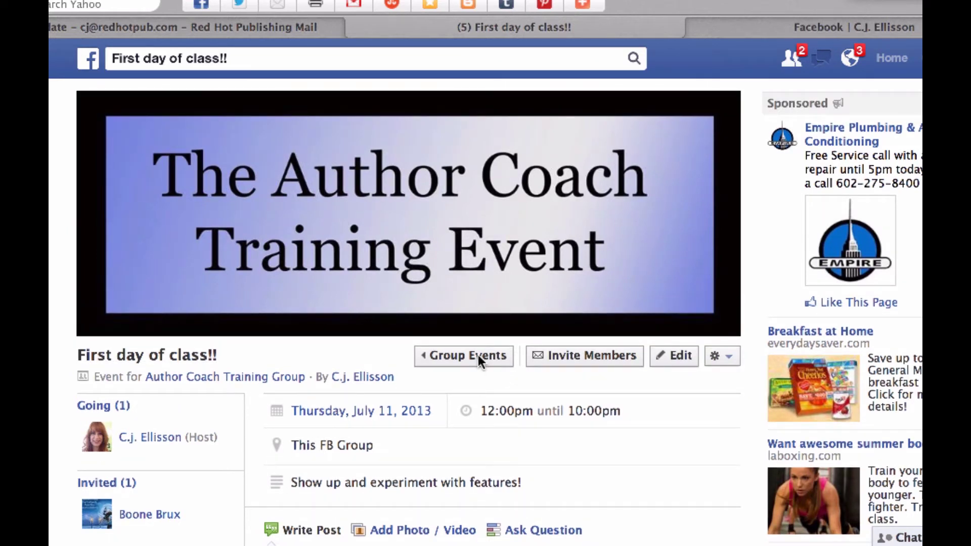
{"action": "mouse_move", "coordinate": [206, 379]}
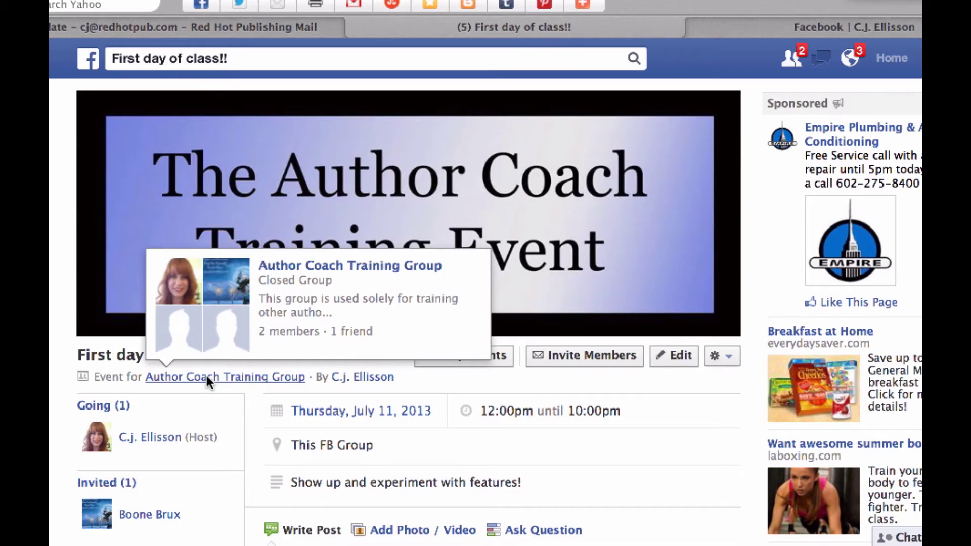
{"action": "left_click", "coordinate": [206, 376]}
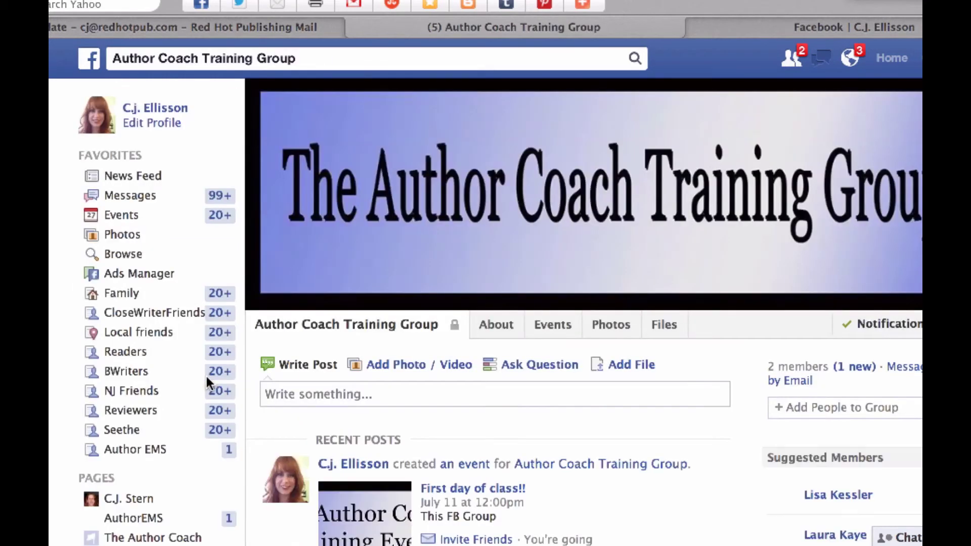
Check the group's Events and Photos tabs, then return to the main feed
{"action": "left_click", "coordinate": [550, 324]}
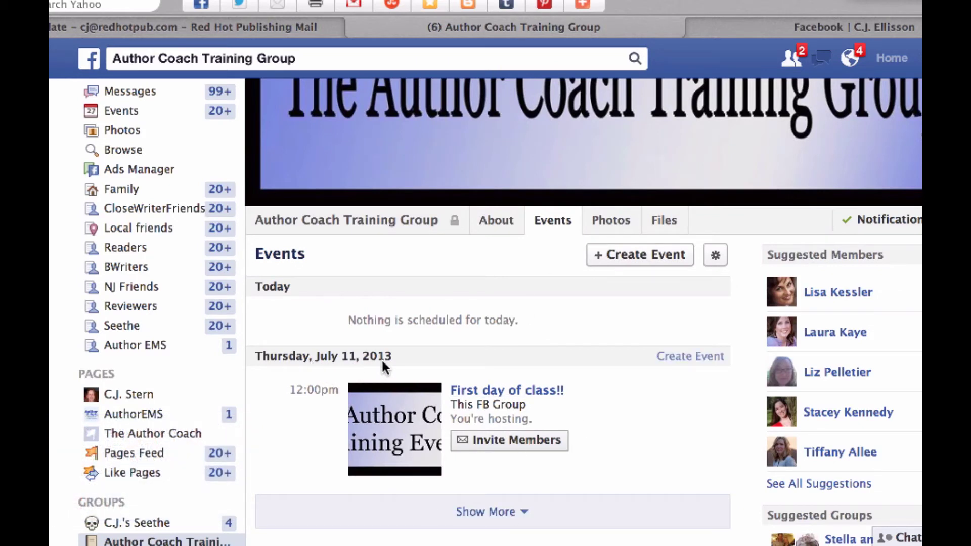
{"action": "left_click", "coordinate": [613, 222]}
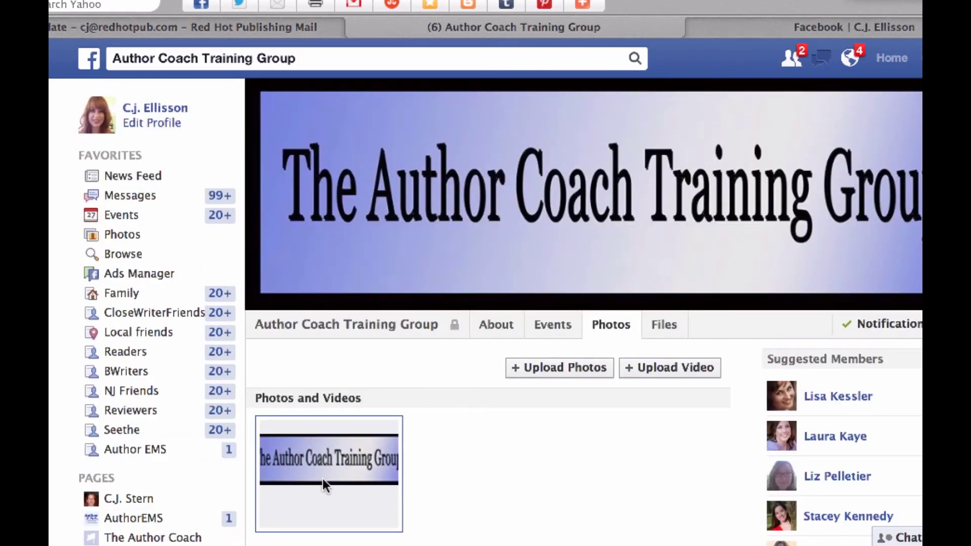
{"action": "scroll", "coordinate": [505, 473], "scroll_direction": "down", "scroll_amount": 3}
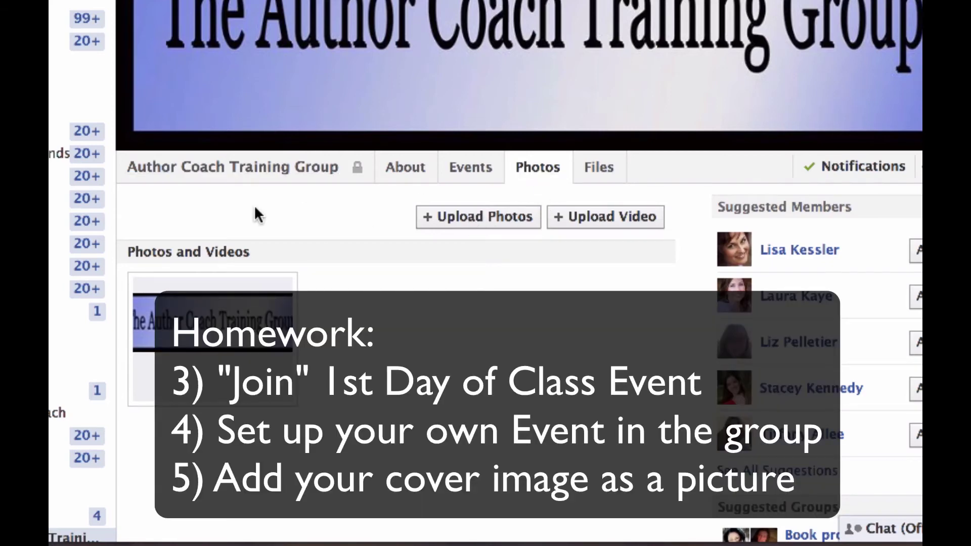
{"action": "left_click", "coordinate": [266, 172]}
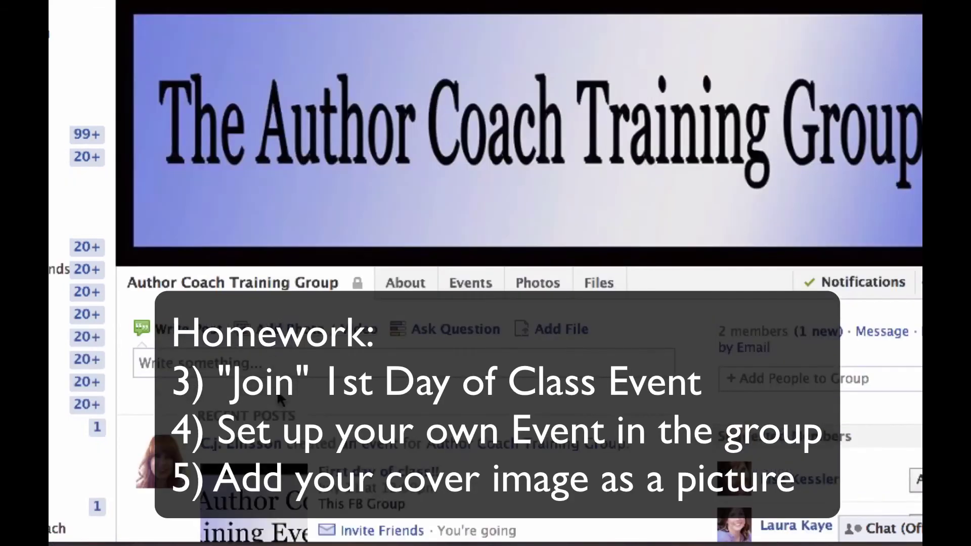
{"action": "scroll", "coordinate": [281, 393], "scroll_direction": "down", "scroll_amount": 3}
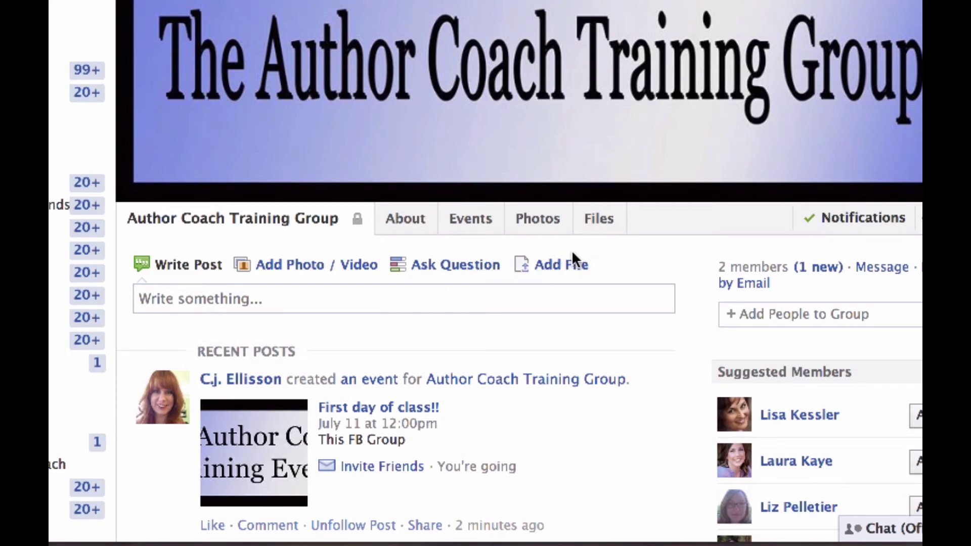
Post Sample posts.docx to the group and view it in the Files tab
{"action": "left_click", "coordinate": [560, 263]}
{"action": "left_click", "coordinate": [338, 397]}
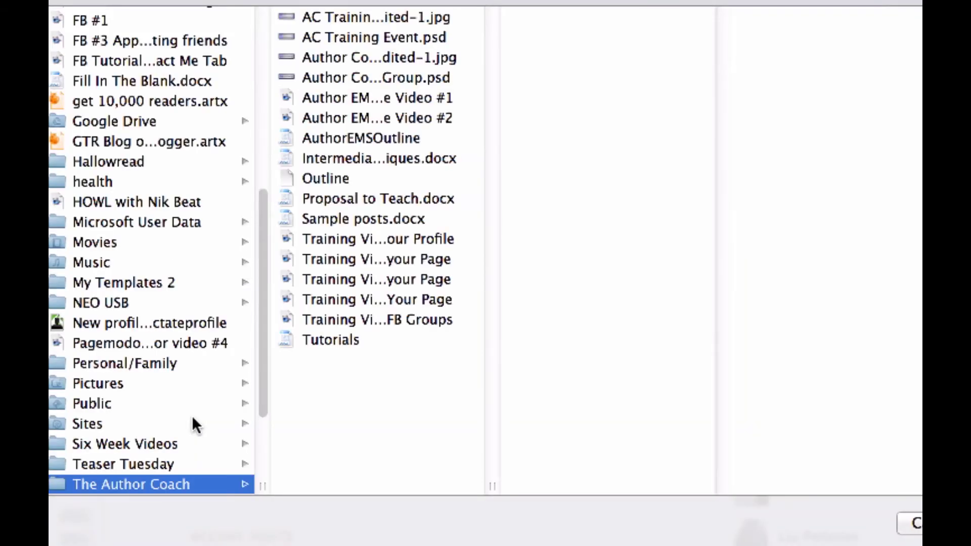
{"action": "left_click", "coordinate": [345, 220]}
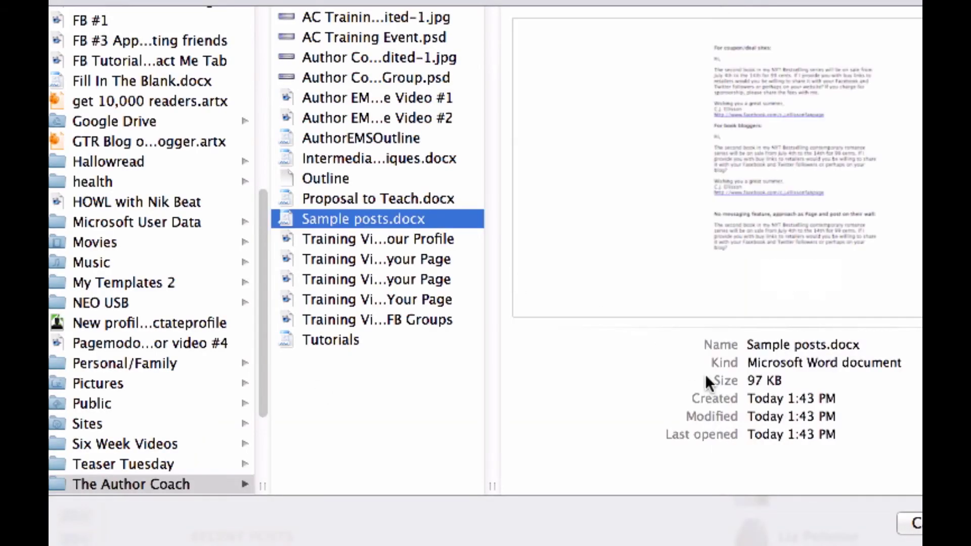
{"action": "key", "text": "Return"}
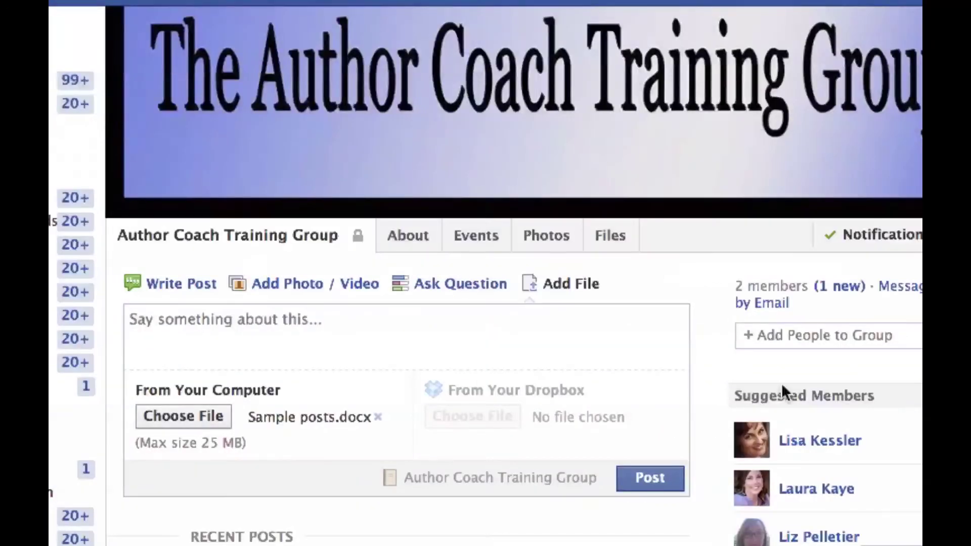
{"action": "left_click", "coordinate": [648, 475]}
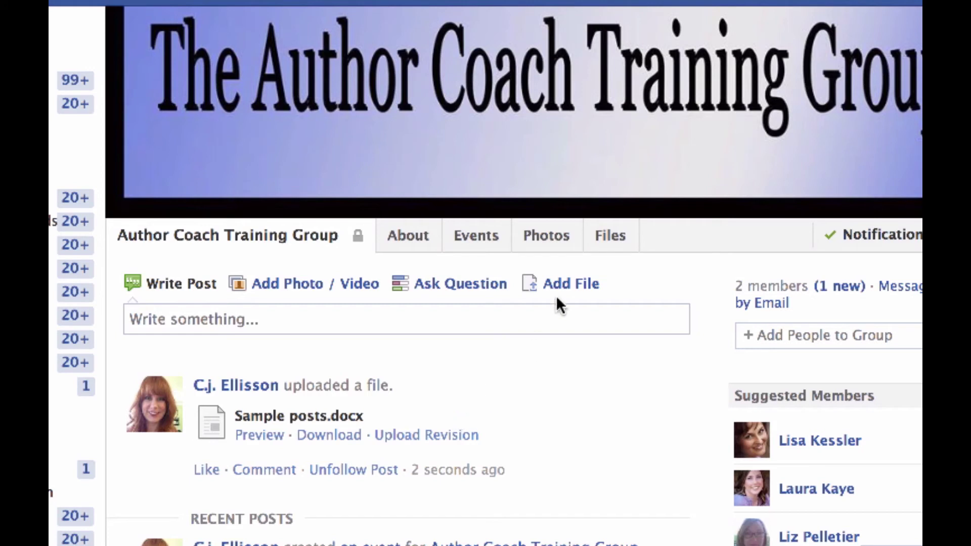
{"action": "left_click", "coordinate": [607, 240]}
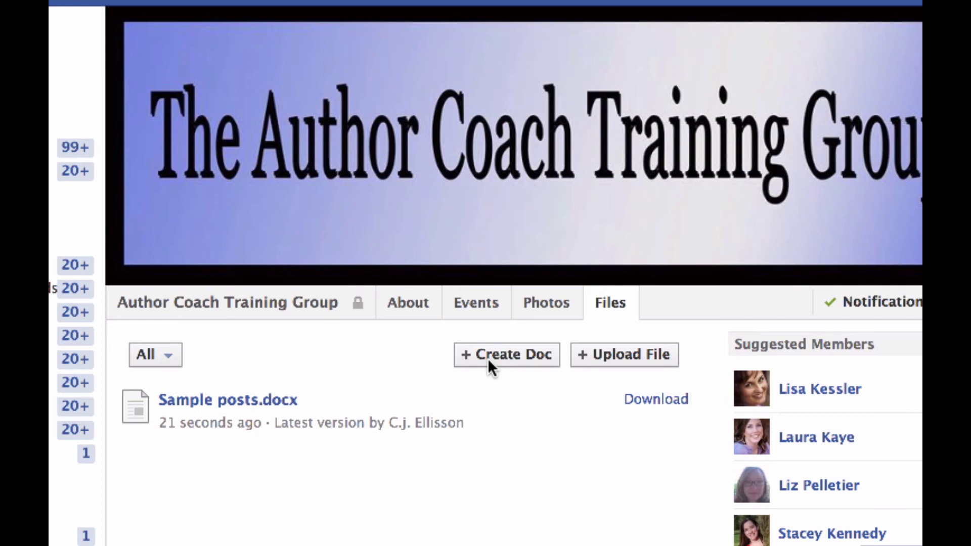
Start a new group doc titled 'Sample of Create Doc'
{"action": "left_click", "coordinate": [523, 357]}
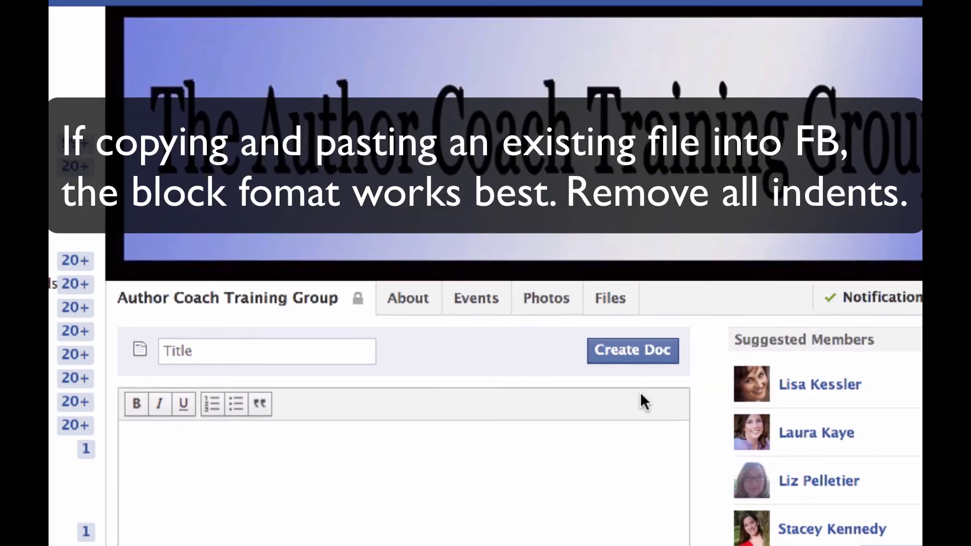
{"action": "scroll", "coordinate": [640, 394], "scroll_direction": "down", "scroll_amount": 2}
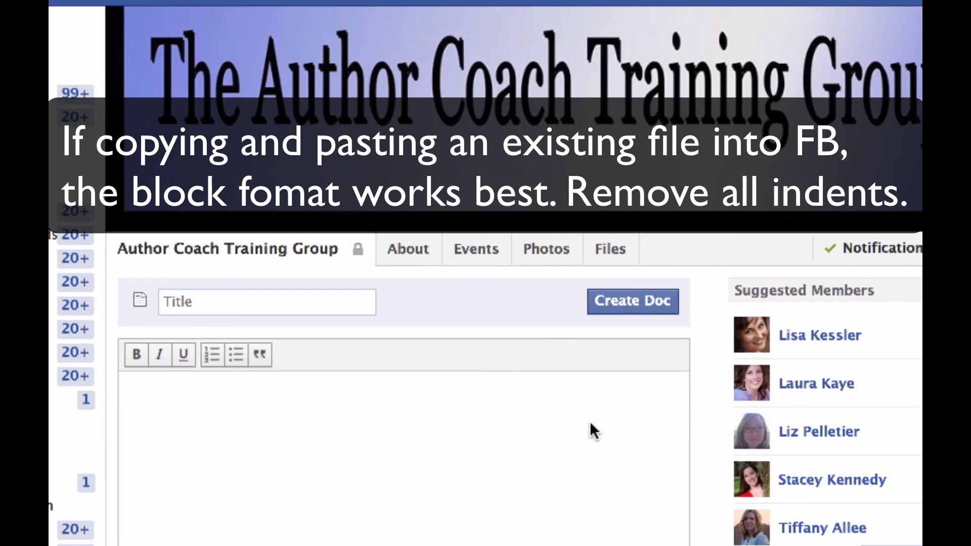
{"action": "left_click", "coordinate": [202, 311]}
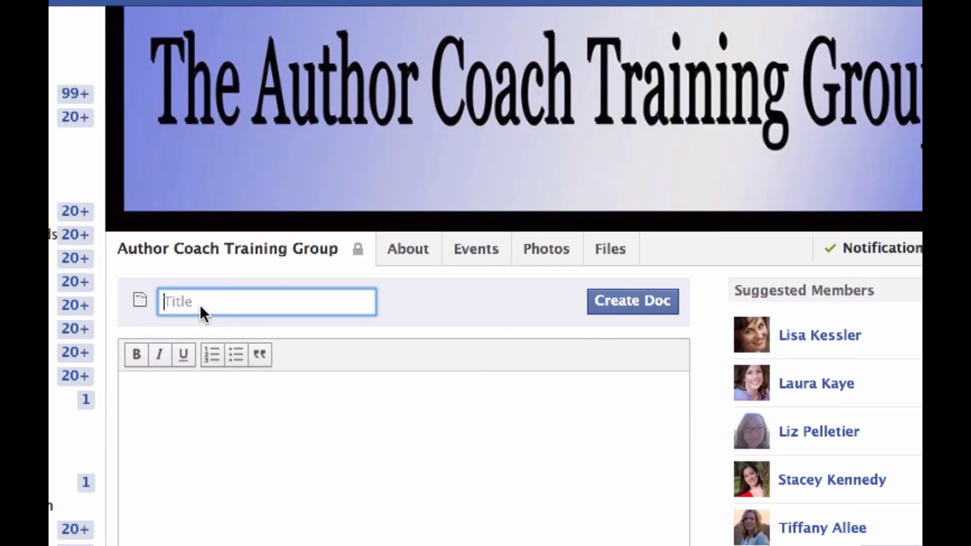
{"action": "type", "text": "Sample of Create Doc"}
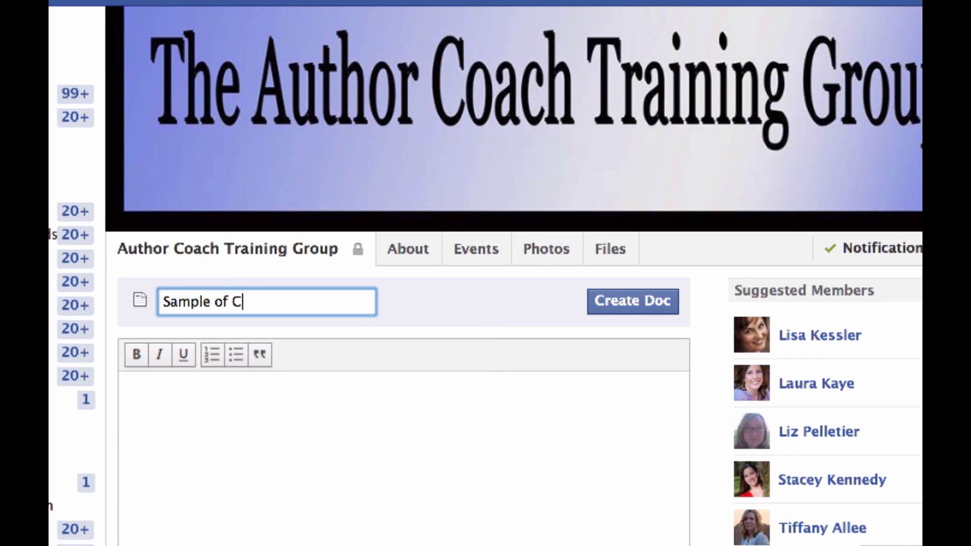
Add the body line 'This is my sample' signed with the author's name and publish the doc
{"action": "left_click", "coordinate": [155, 418]}
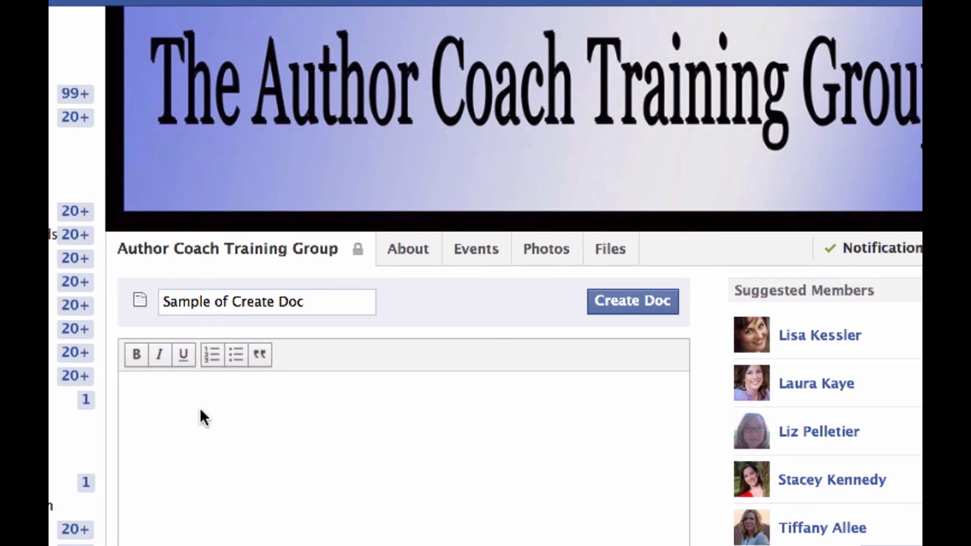
{"action": "type", "text": "Thso"}
{"action": "key", "text": "BackSpace"}
{"action": "key", "text": "BackSpace"}
{"action": "key", "text": "BackSpace"}
{"action": "type", "text": "is my sample"}
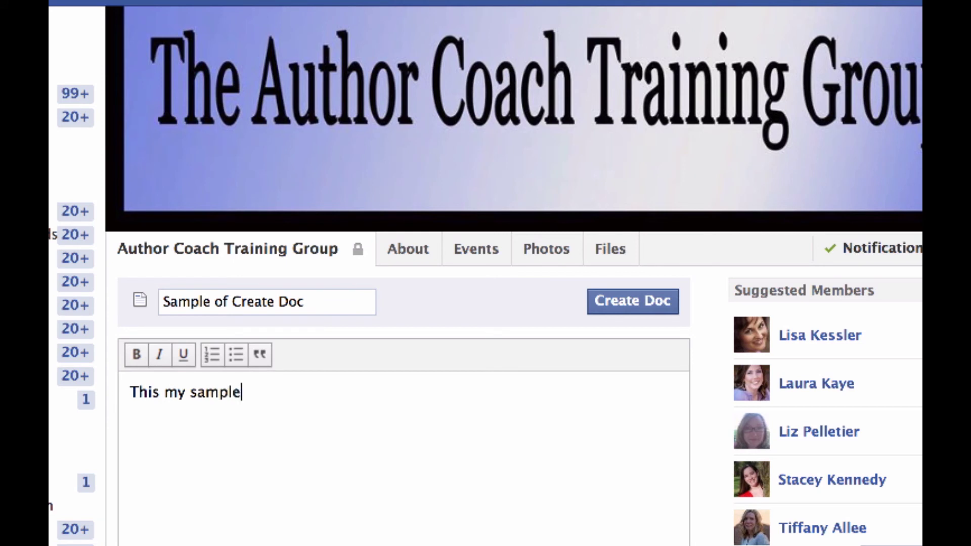
{"action": "type", "text": " -- C.J. Ellisson"}
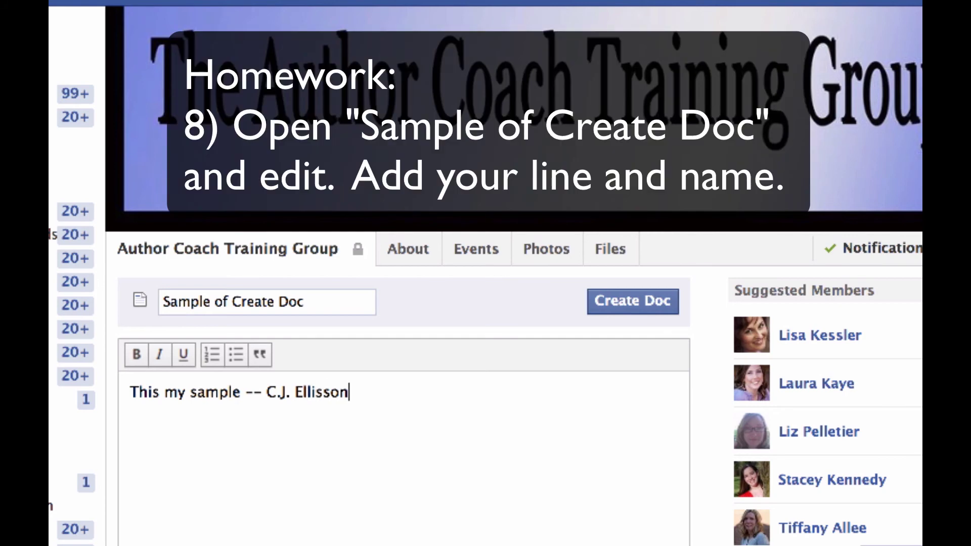
{"action": "left_click", "coordinate": [616, 309]}
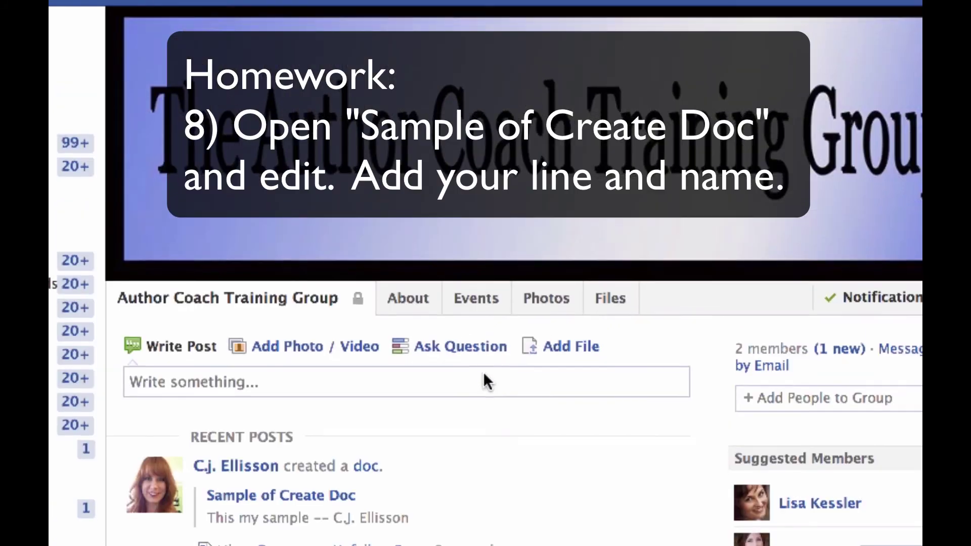
{"action": "scroll", "coordinate": [478, 392], "scroll_direction": "down", "scroll_amount": 1}
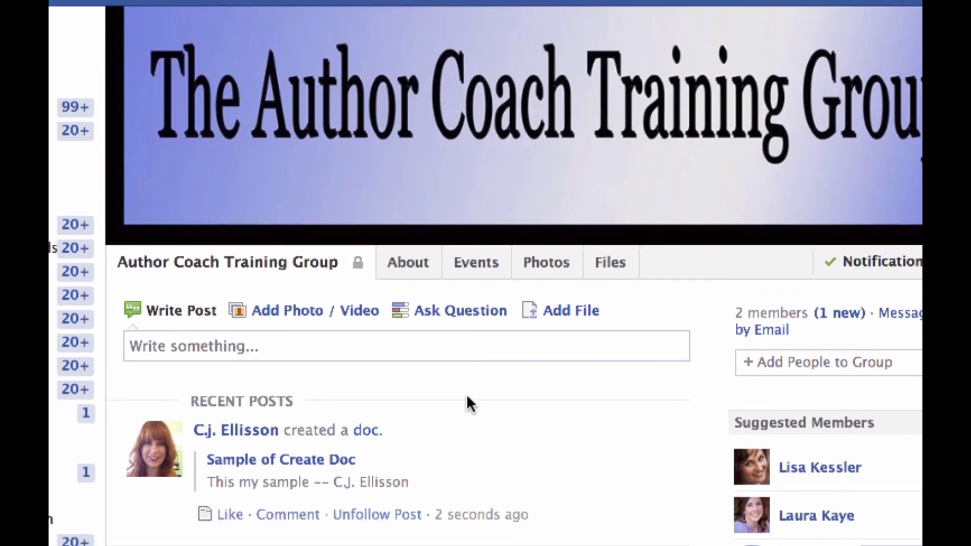
{"action": "scroll", "coordinate": [467, 396], "scroll_direction": "down", "scroll_amount": 5}
{"action": "scroll", "coordinate": [467, 396], "scroll_direction": "down", "scroll_amount": 5}
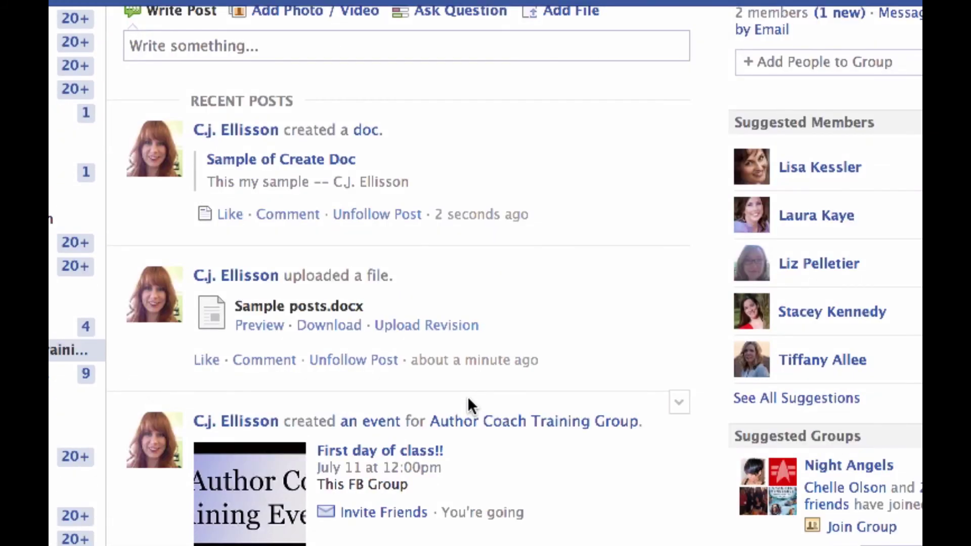
Append a signed 'Next line' to Sample of Create Doc, save it, and return to the group
{"action": "left_click", "coordinate": [307, 160]}
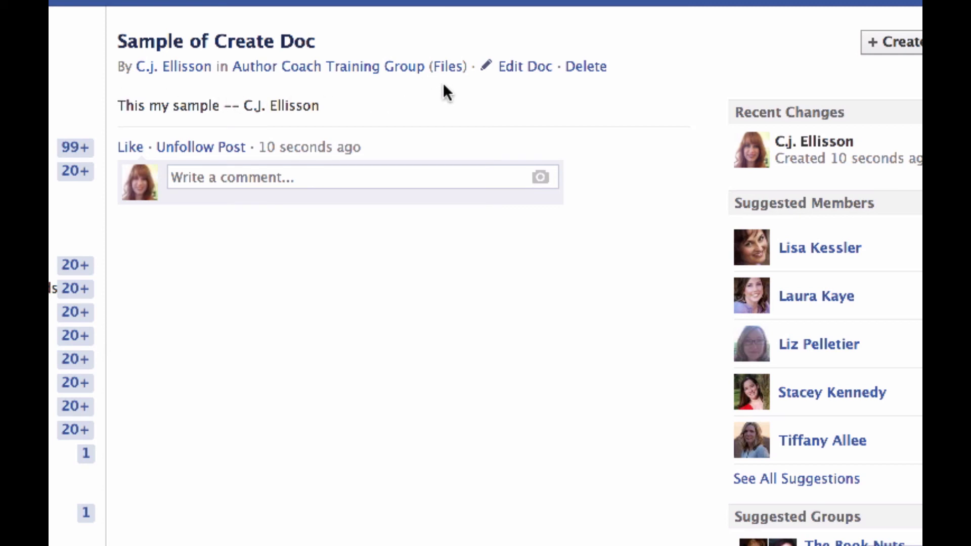
{"action": "left_click", "coordinate": [531, 65]}
{"action": "left_click", "coordinate": [385, 138]}
{"action": "key", "text": "Return"}
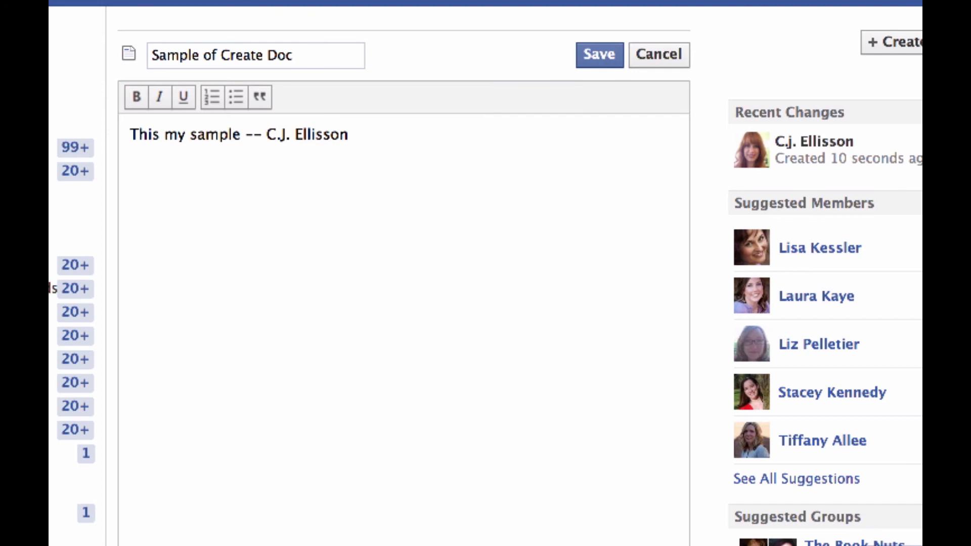
{"action": "type", "text": "Next line -- Boone Nru"}
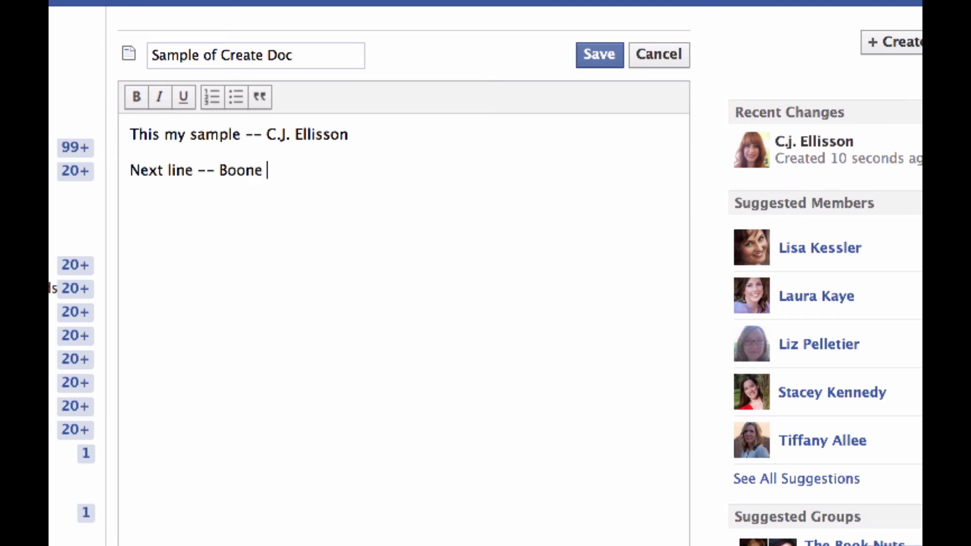
{"action": "key", "text": "BackSpace"}
{"action": "key", "text": "BackSpace"}
{"action": "key", "text": "BackSpace"}
{"action": "type", "text": "Brux"}
{"action": "left_click", "coordinate": [598, 55]}
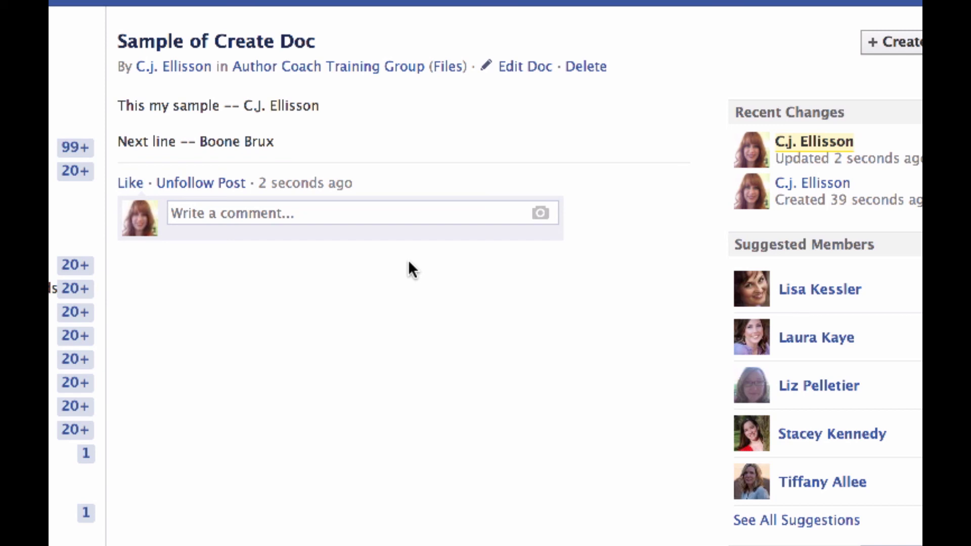
{"action": "mouse_move", "coordinate": [362, 71]}
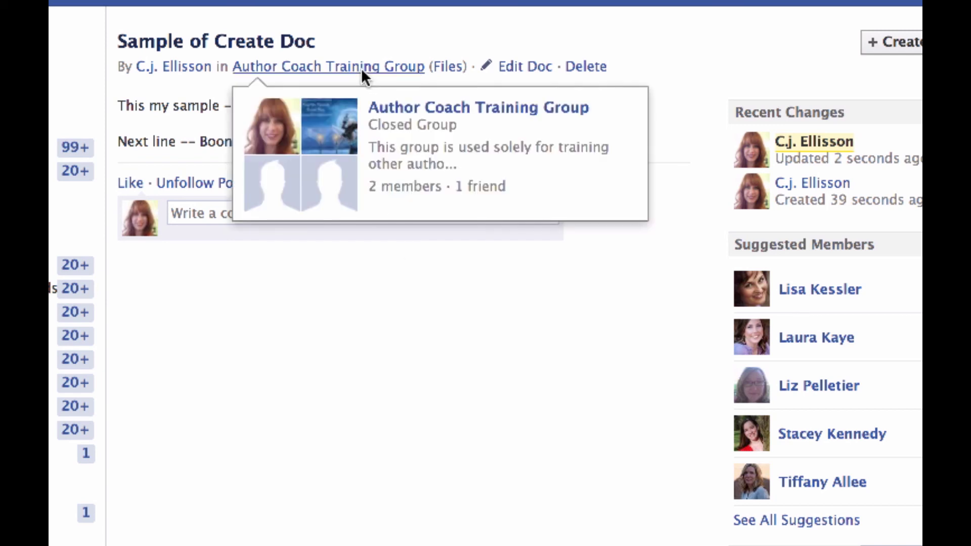
{"action": "left_click", "coordinate": [317, 66]}
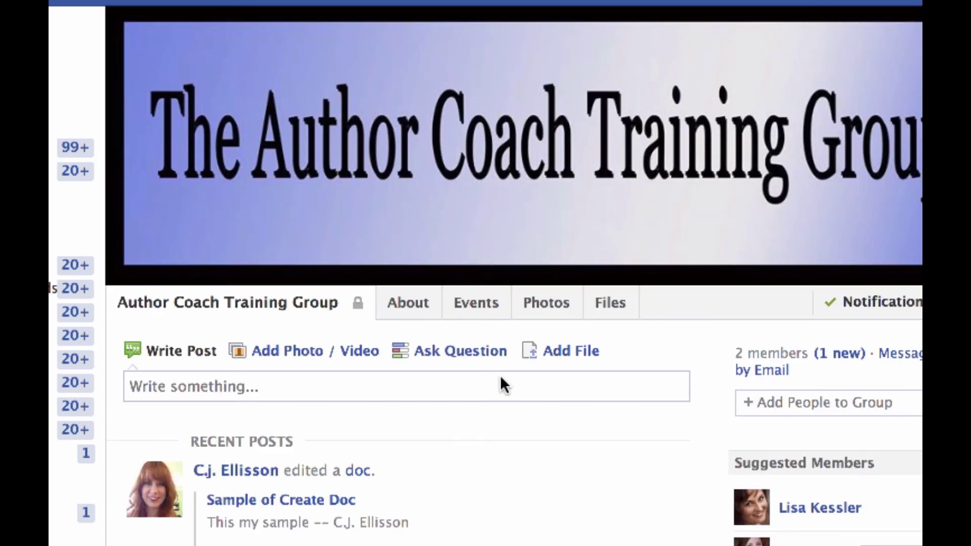
{"action": "scroll", "coordinate": [517, 410], "scroll_direction": "down", "scroll_amount": 1}
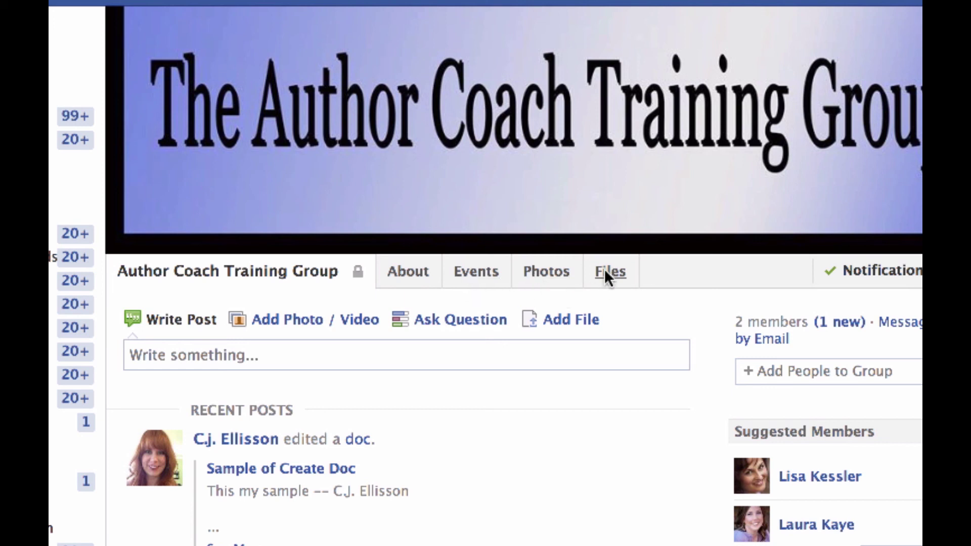
{"action": "scroll", "coordinate": [468, 435], "scroll_direction": "down", "scroll_amount": 5}
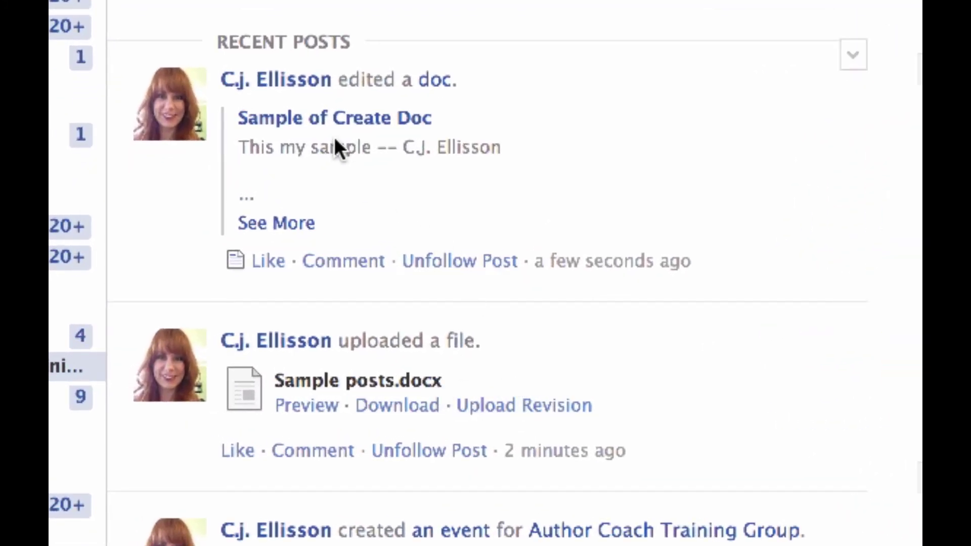
{"action": "scroll", "coordinate": [597, 433], "scroll_direction": "down", "scroll_amount": 6}
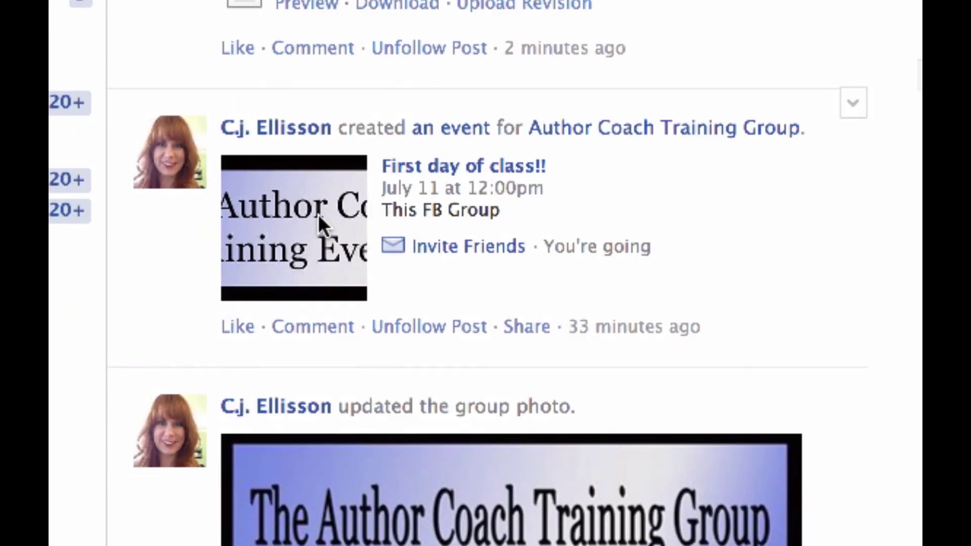
{"action": "scroll", "coordinate": [353, 438], "scroll_direction": "down", "scroll_amount": 5}
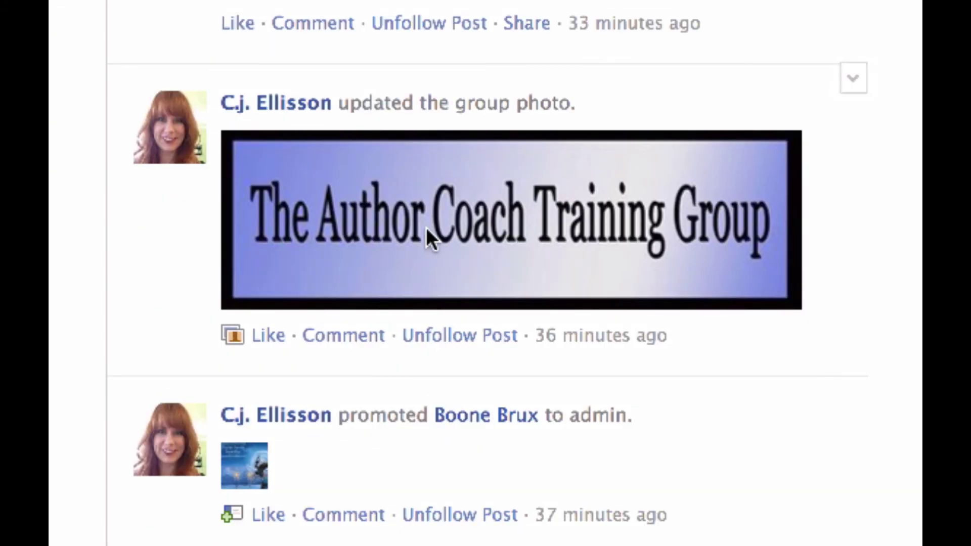
{"action": "scroll", "coordinate": [592, 318], "scroll_direction": "up", "scroll_amount": 12}
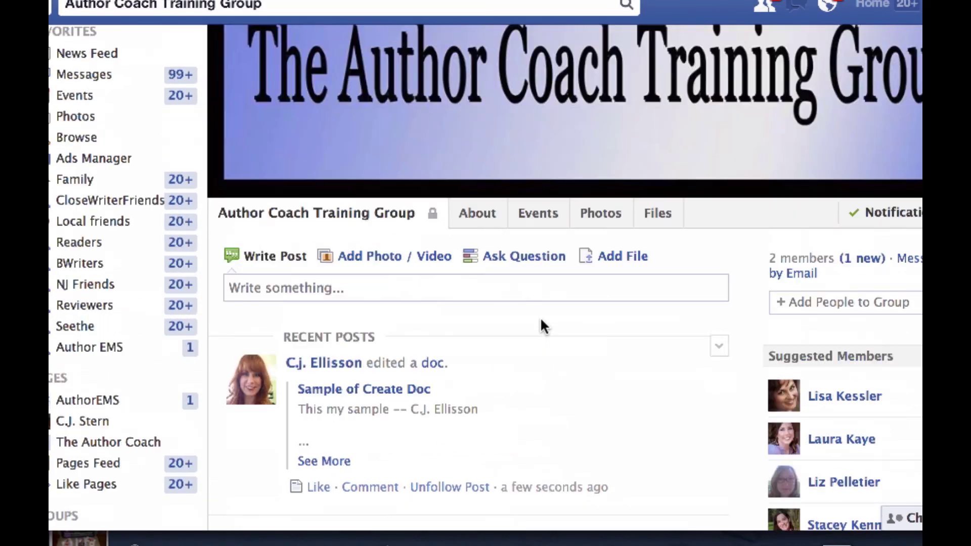
{"action": "scroll", "coordinate": [540, 321], "scroll_direction": "up", "scroll_amount": 3}
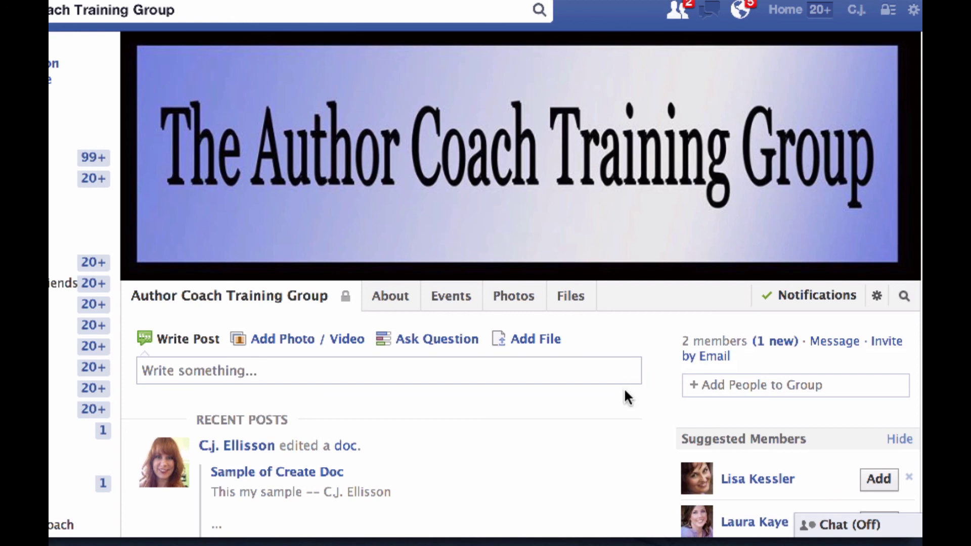
Add a new member by entering their name in Add People and picking the suggestion
{"action": "left_click", "coordinate": [731, 389]}
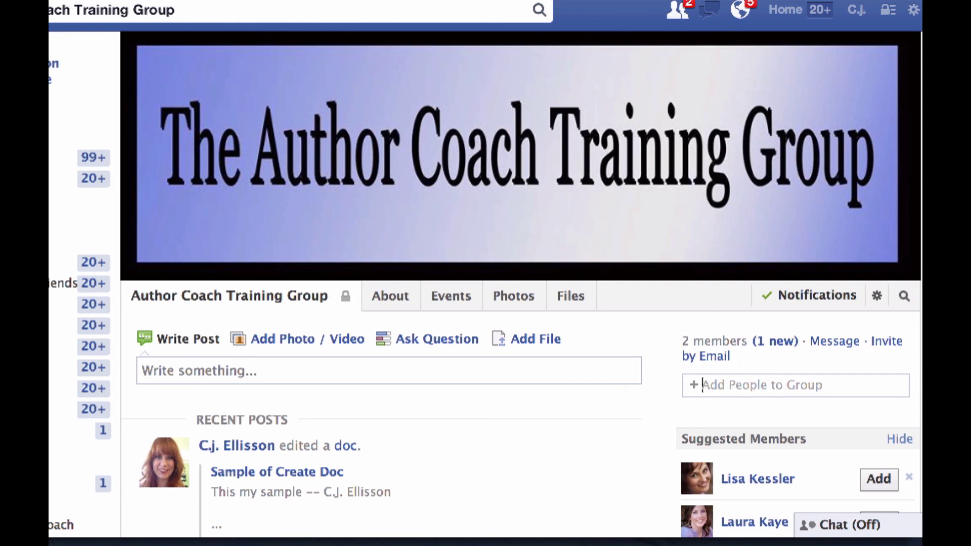
{"action": "type", "text": "Amy"}
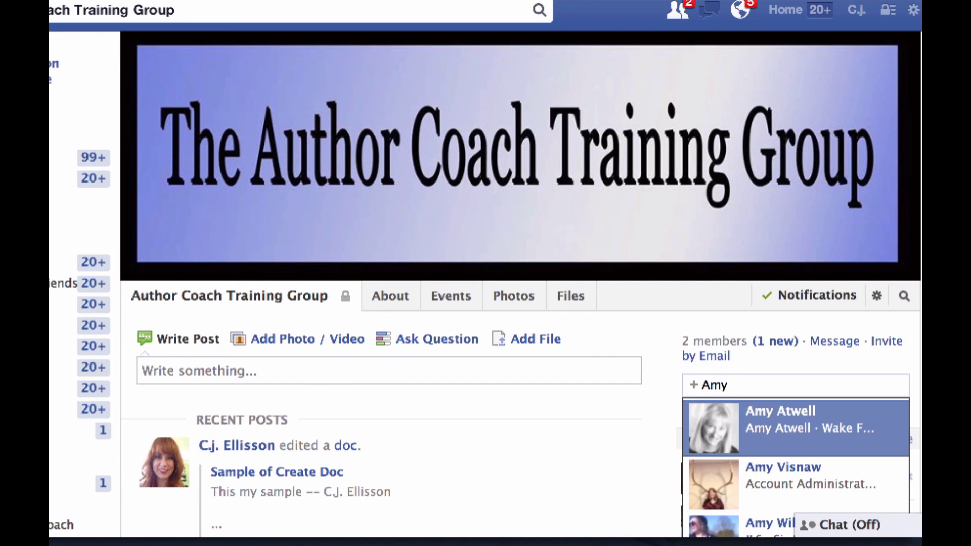
{"action": "left_click", "coordinate": [835, 435]}
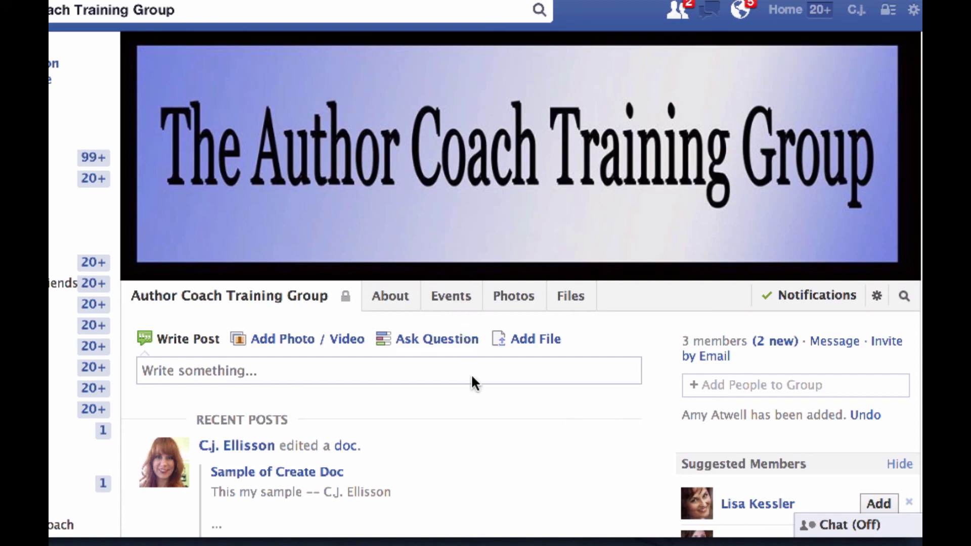
{"action": "scroll", "coordinate": [472, 380], "scroll_direction": "down", "scroll_amount": 3}
{"action": "scroll", "coordinate": [472, 378], "scroll_direction": "up", "scroll_amount": 3}
Post the question 'How do you like the class so far?' to the group
{"action": "left_click", "coordinate": [411, 342]}
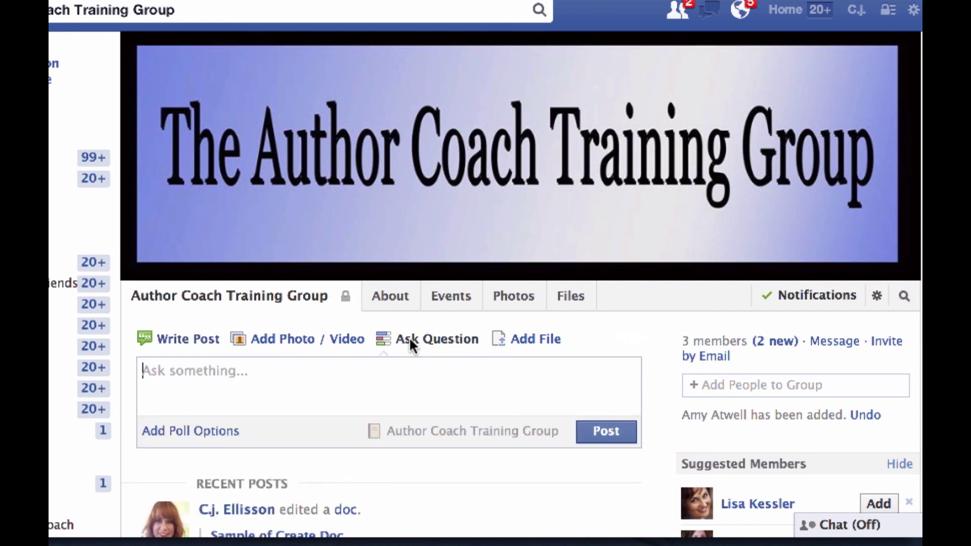
{"action": "type", "text": "H"}
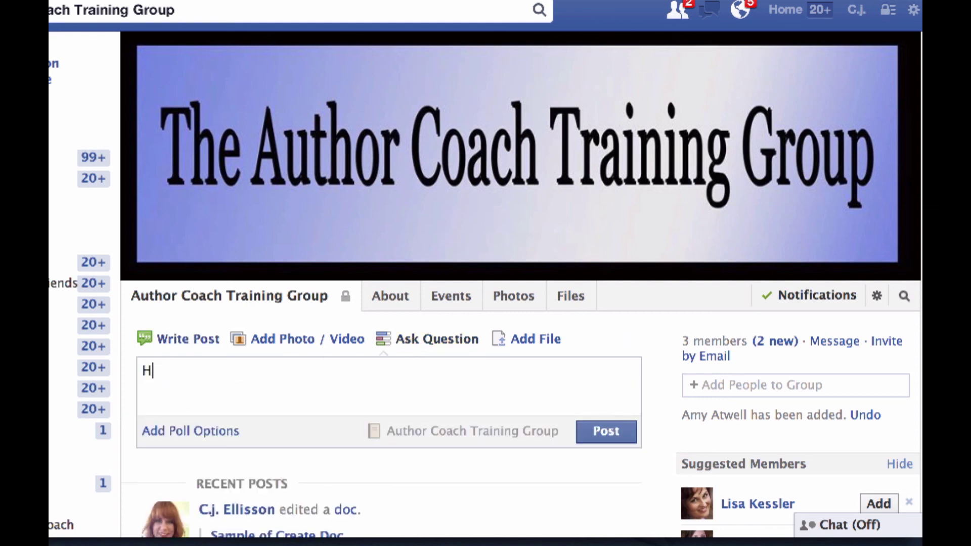
{"action": "type", "text": "ow do you l"}
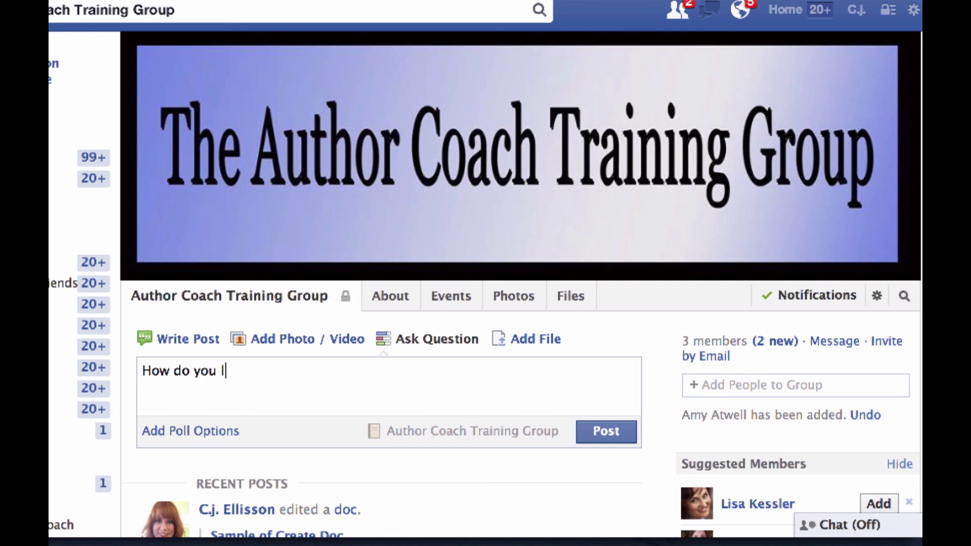
{"action": "type", "text": "ike the class so far?"}
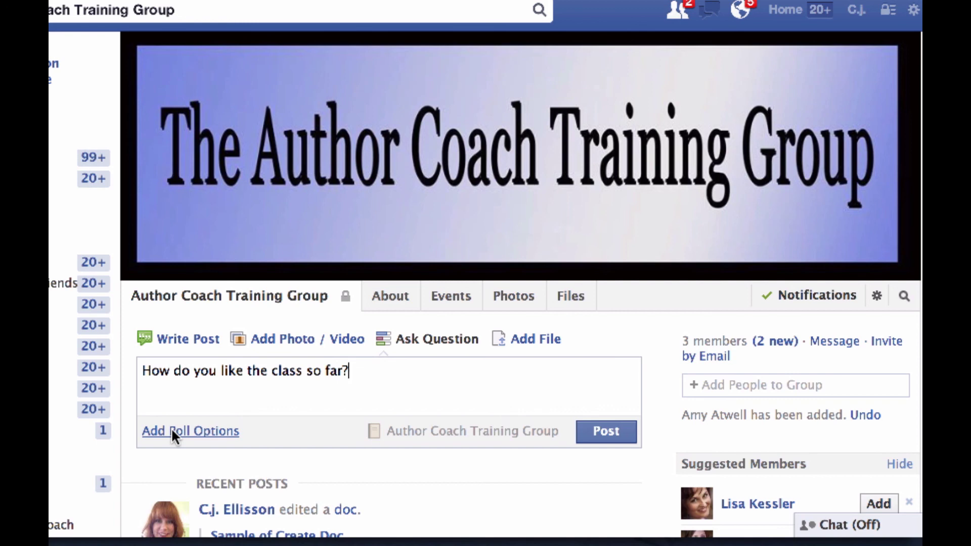
{"action": "left_click", "coordinate": [621, 431]}
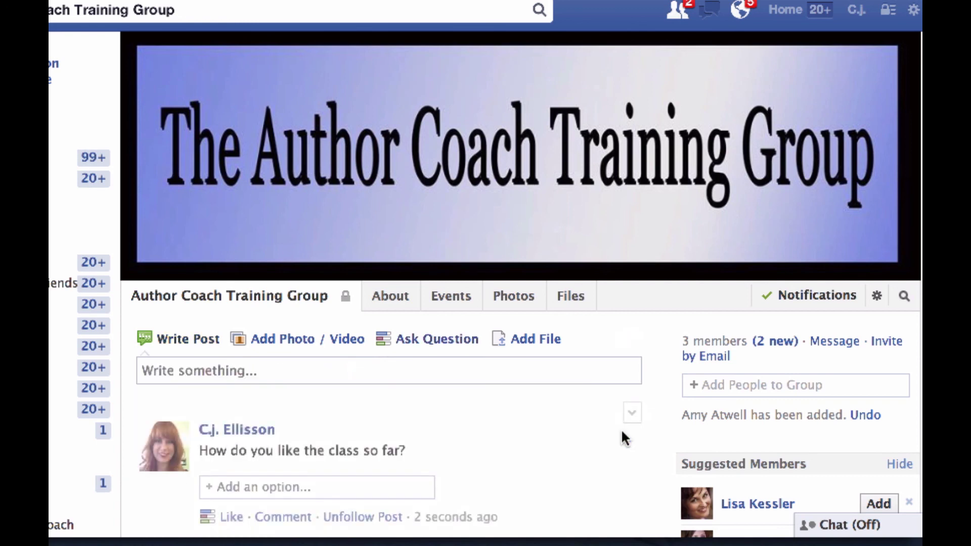
{"action": "scroll", "coordinate": [424, 435], "scroll_direction": "down", "scroll_amount": 3}
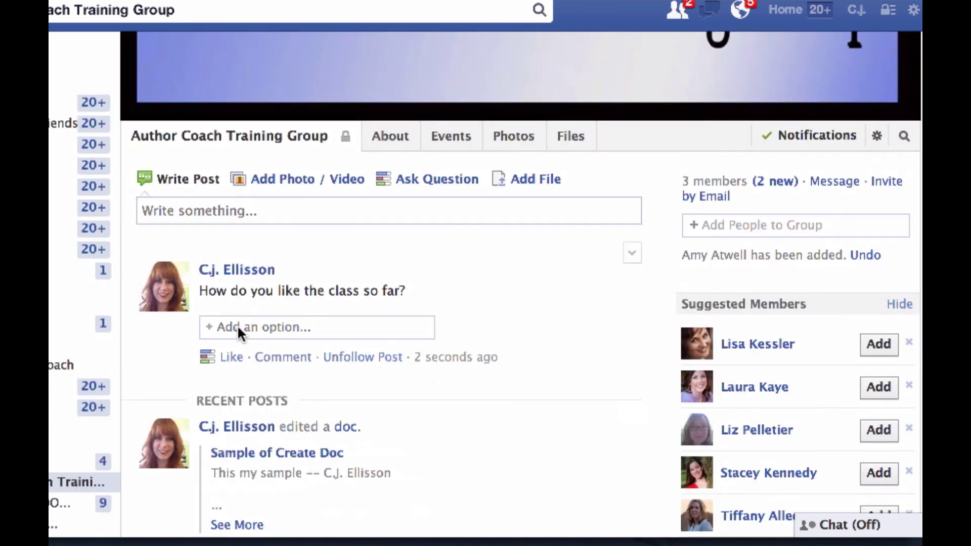